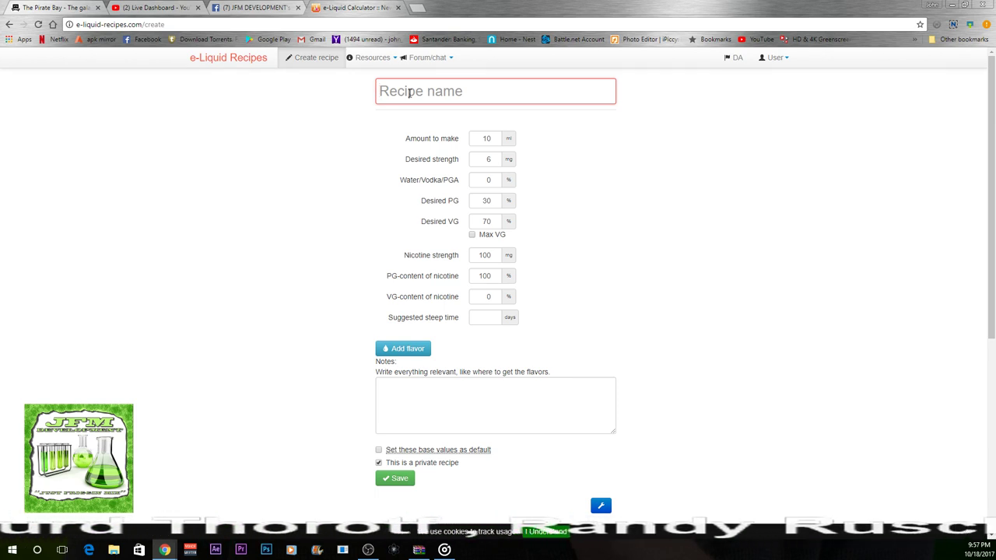
# - Name the new recipe "delicious Gummy"
pyautogui.click(409, 92)
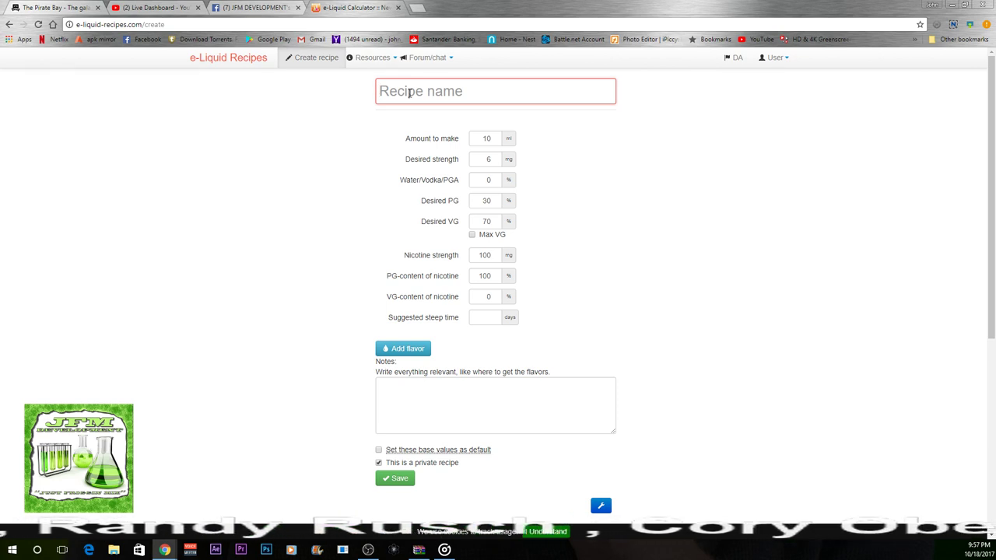
pyautogui.write('deliciouse')
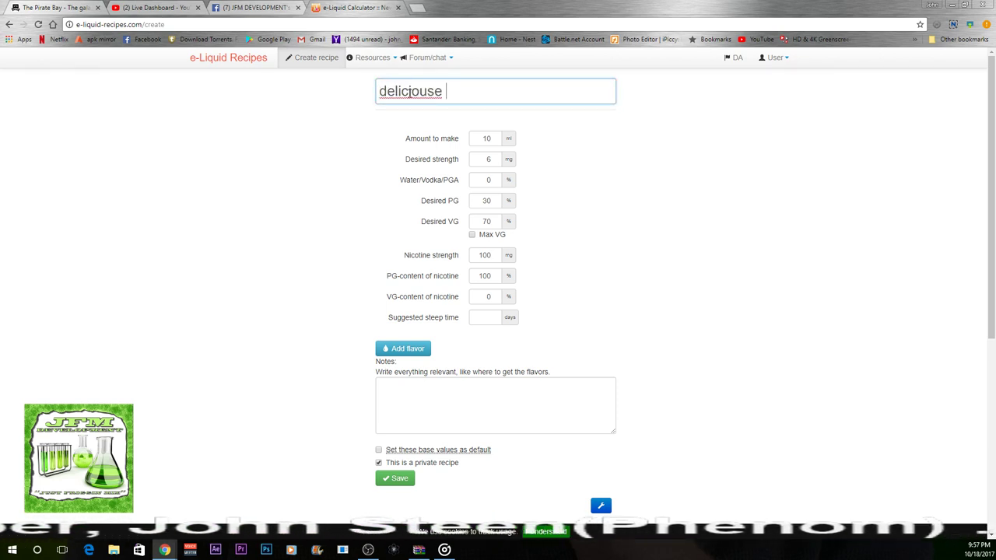
pyautogui.press('BackSpace')
pyautogui.press('BackSpace')
pyautogui.press('BackSpace')
pyautogui.press('BackSpace')
pyautogui.write('ious')
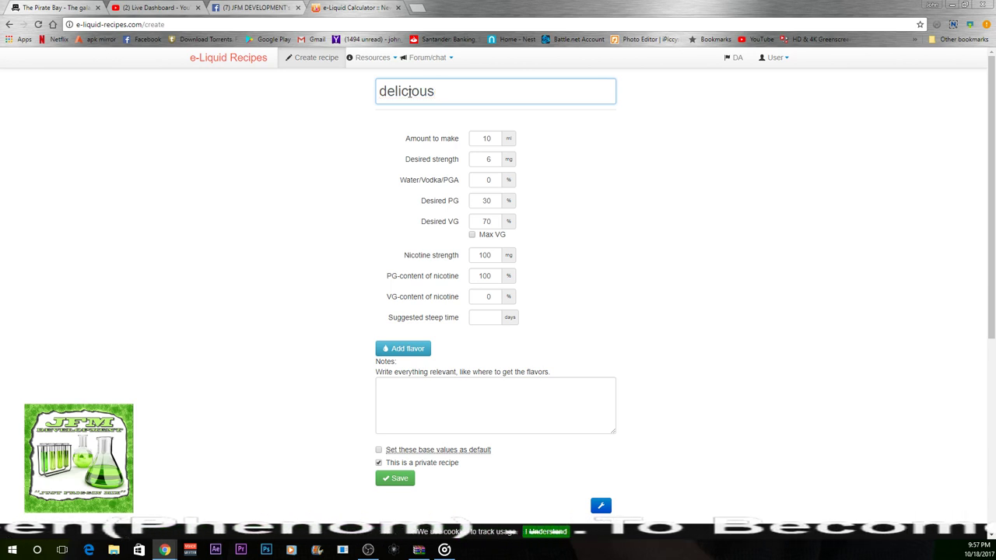
pyautogui.write(' Gu')
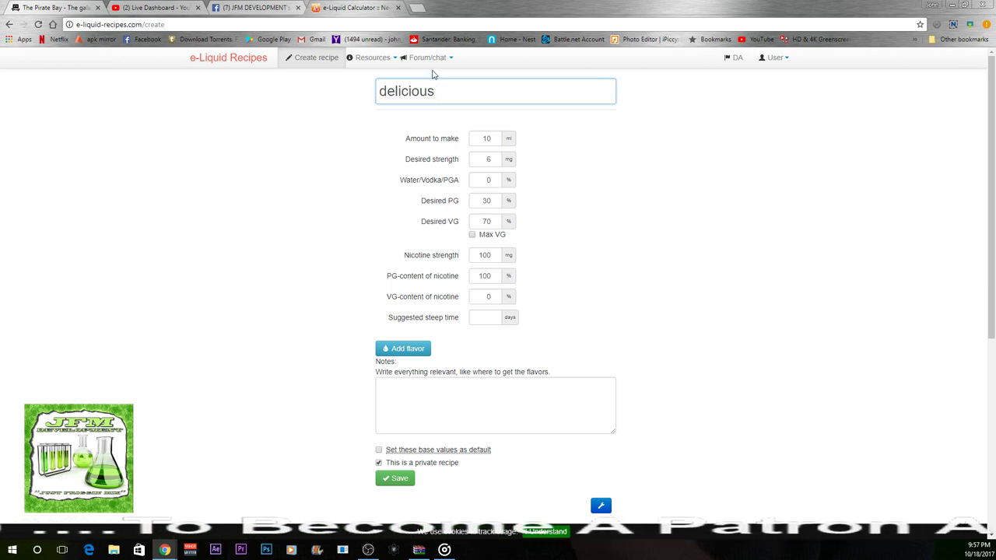
pyautogui.write('mmy')
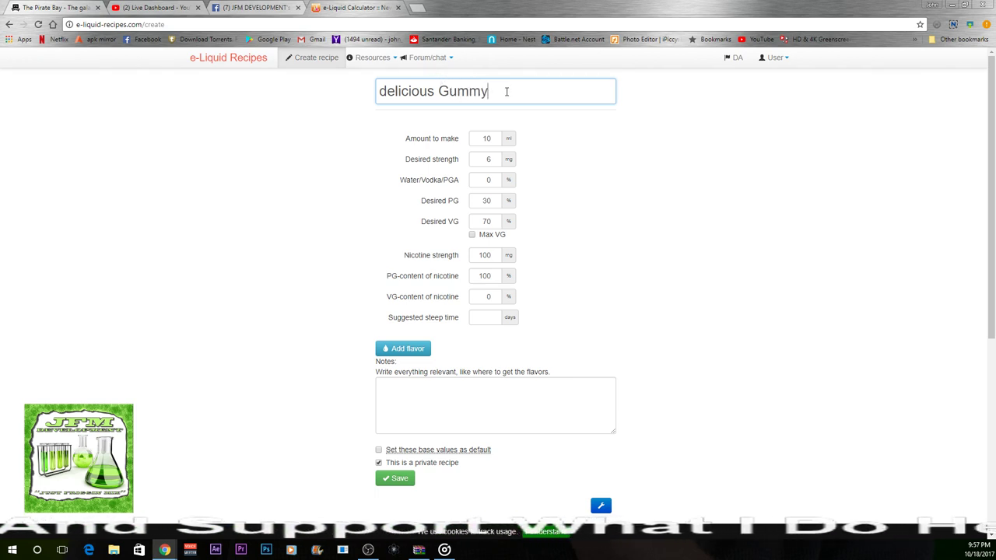
# - Set the recipe's amount to make to 30 ml and its desired strength to 3 mg
pyautogui.doubleClick(485, 138)
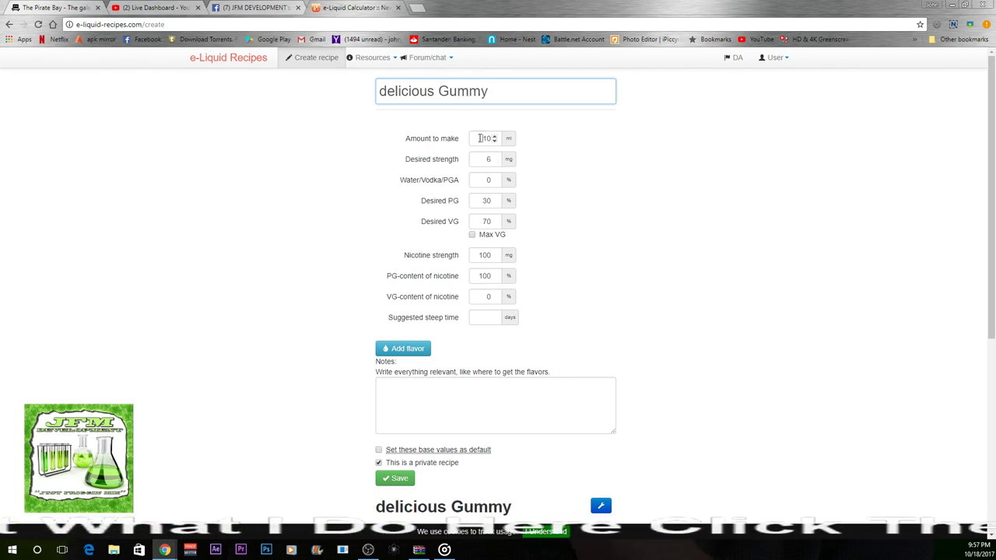
pyautogui.write('30')
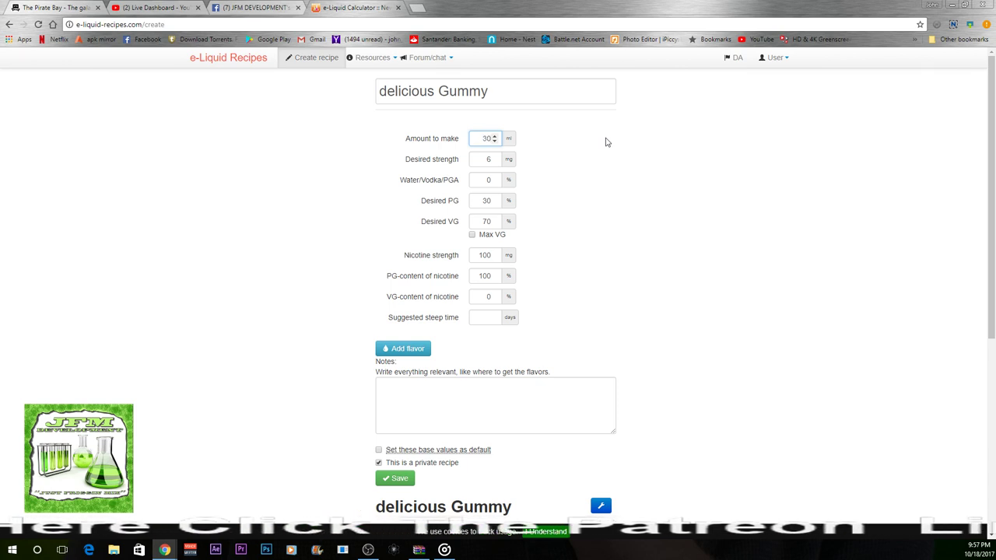
pyautogui.click(423, 163)
pyautogui.doubleClick(488, 159)
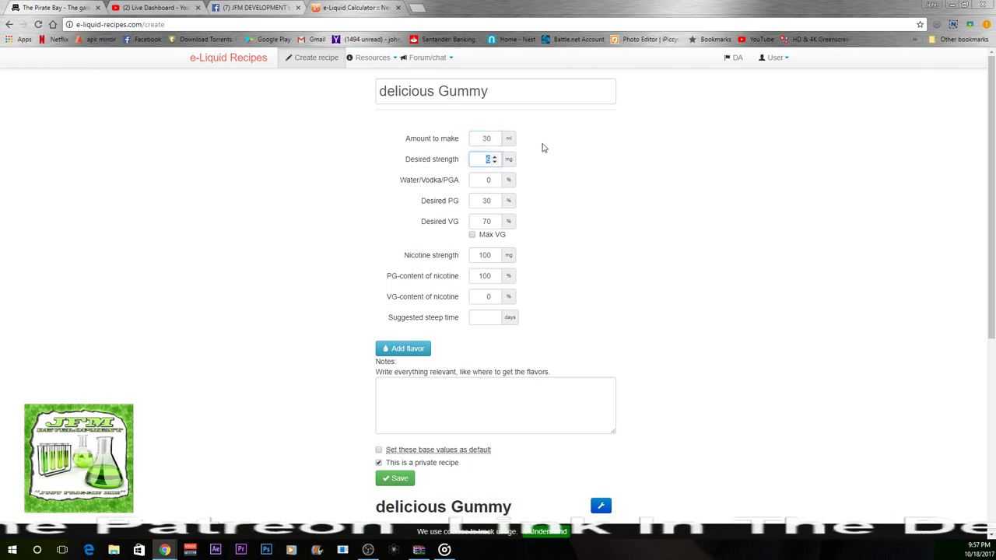
pyautogui.write('3')
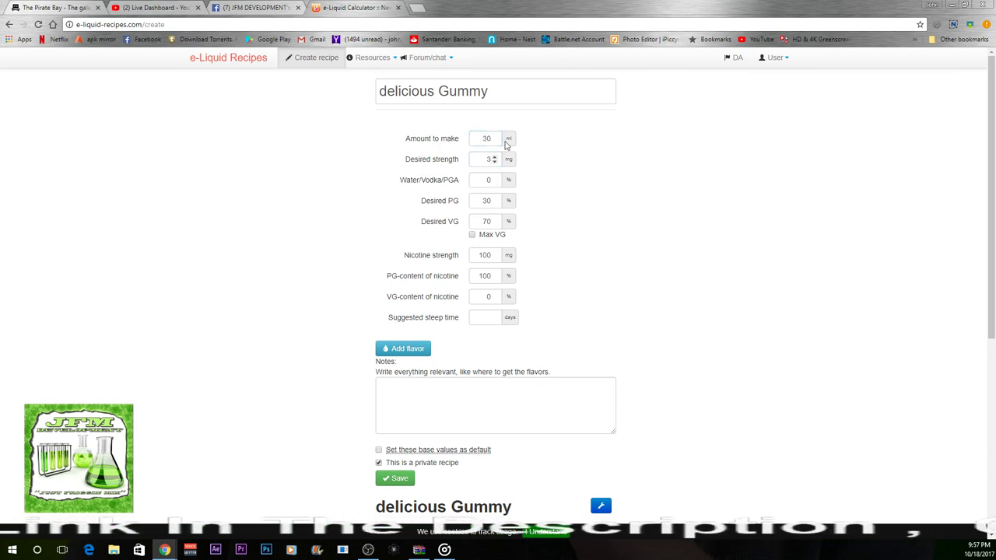
pyautogui.click(660, 164)
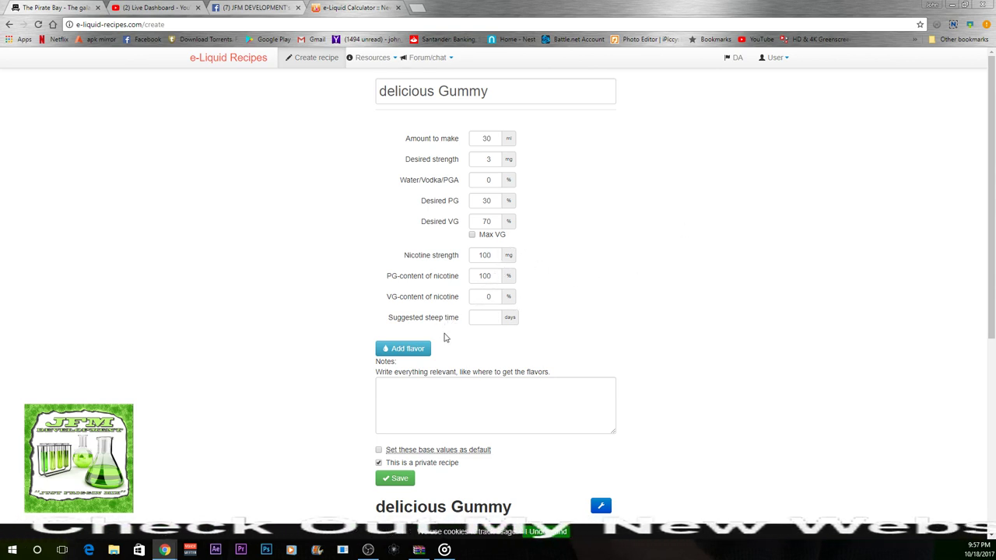
# - Add a flavor to the recipe and choose 27 Bears (SL) - Capella Flavors for it
pyautogui.click(413, 350)
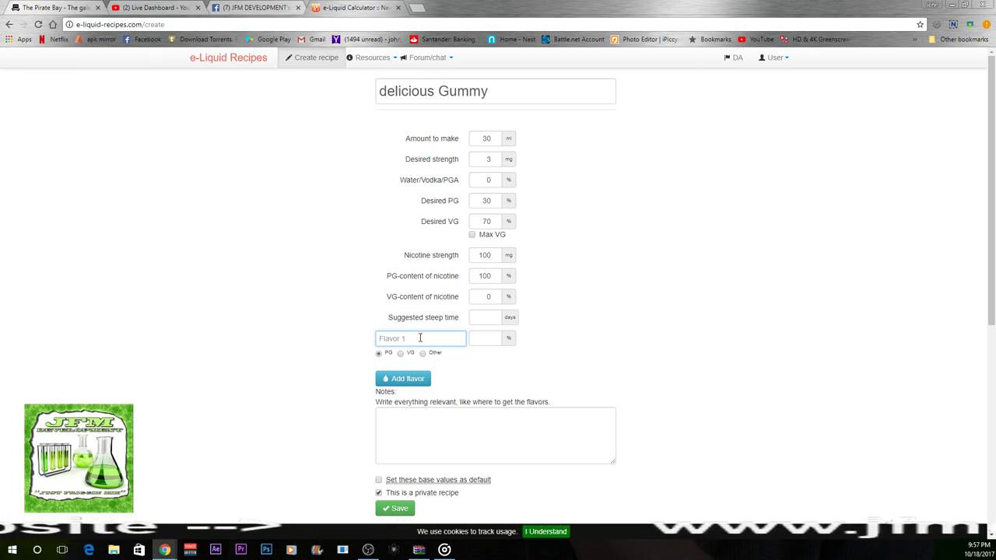
pyautogui.write('2')
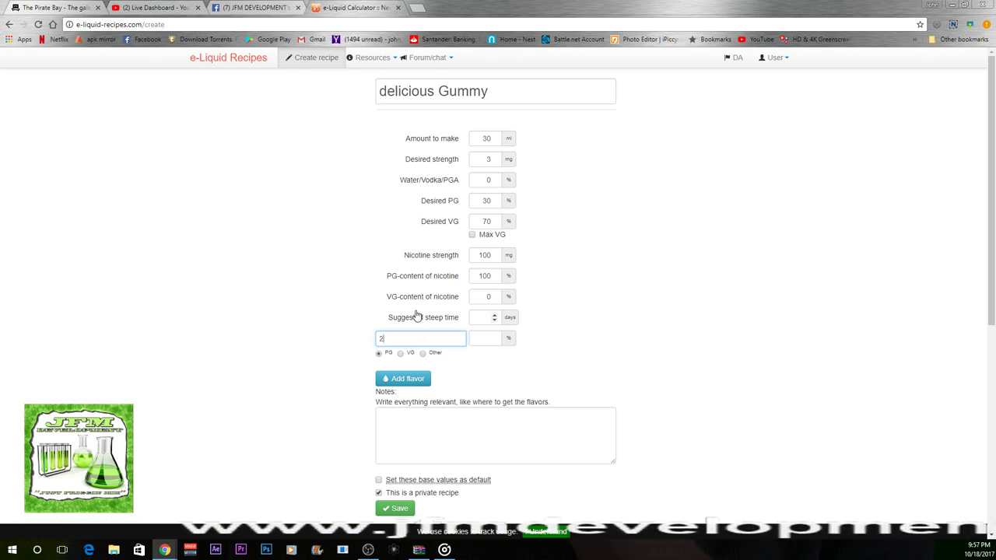
pyautogui.write('7')
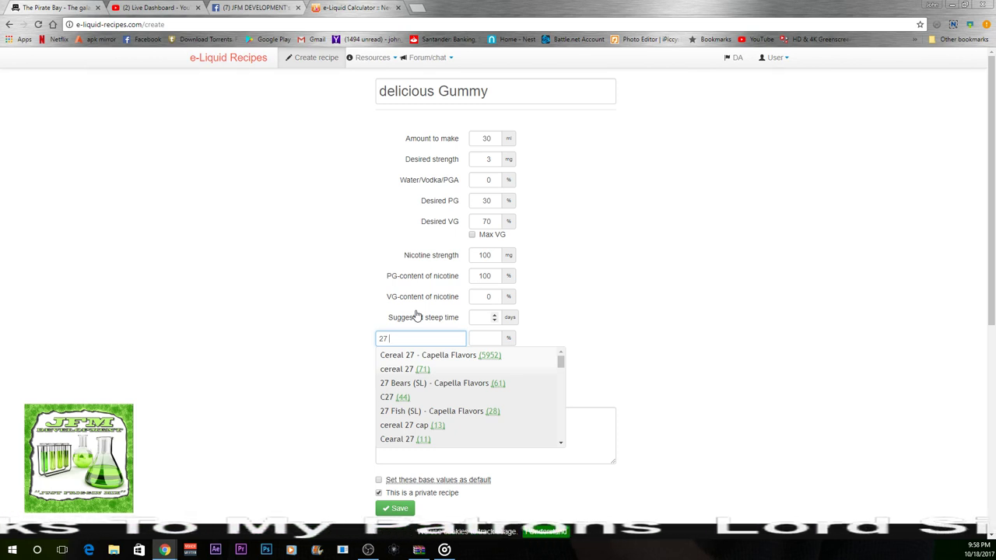
pyautogui.write('Bear')
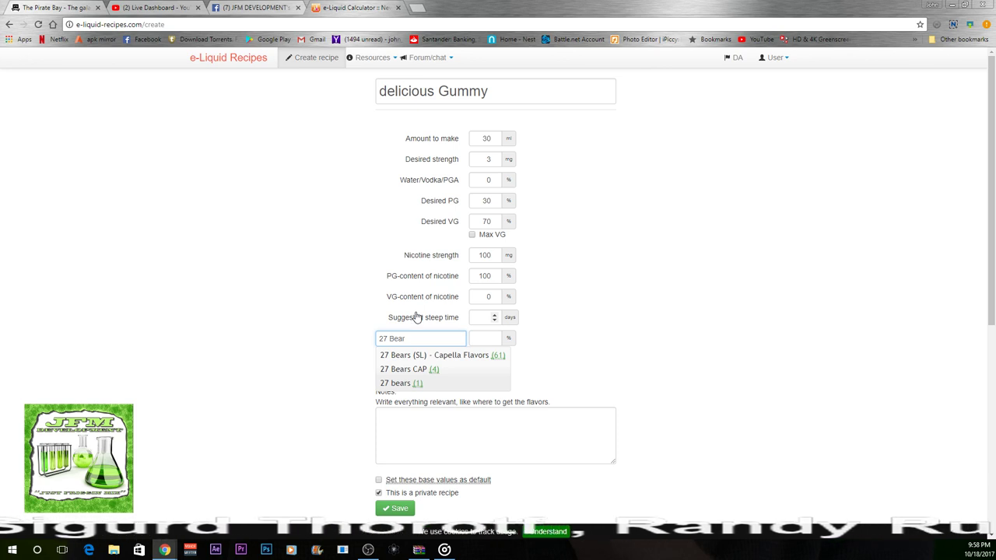
pyautogui.click(434, 354)
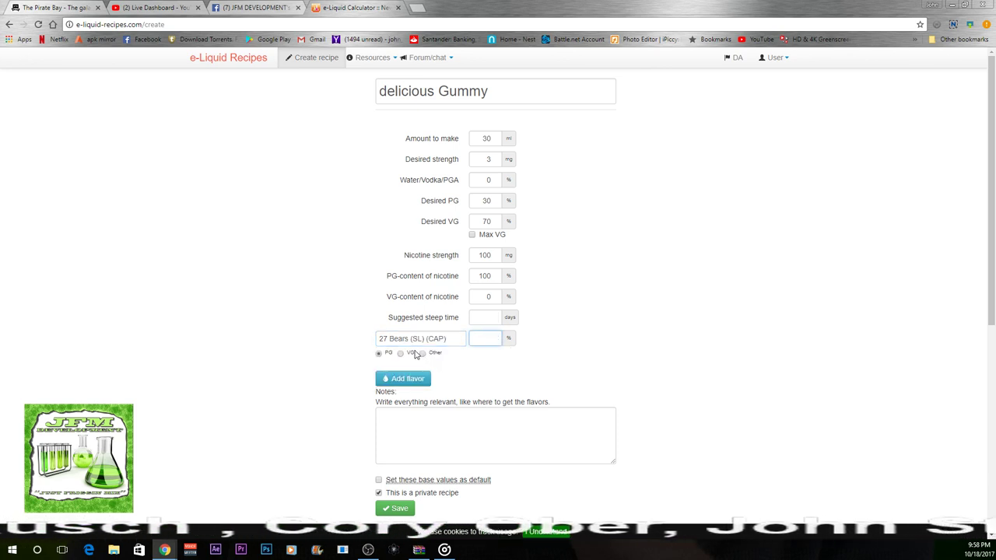
# - Change the recipe name to "Strawtastic Gummy" and open the percentage of the 27 Bears flavor for editing
pyautogui.doubleClick(434, 91)
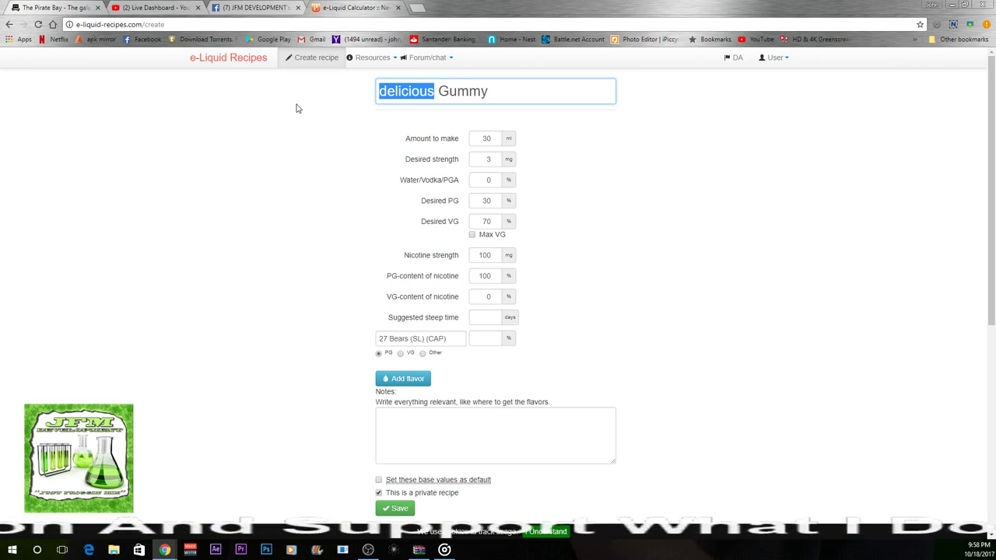
pyautogui.write('Strawtast')
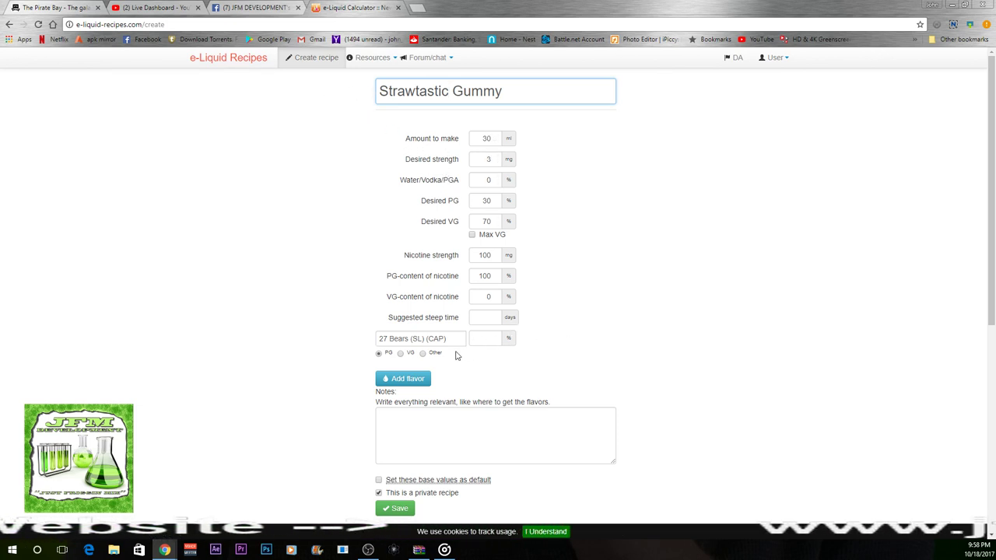
pyautogui.click(483, 343)
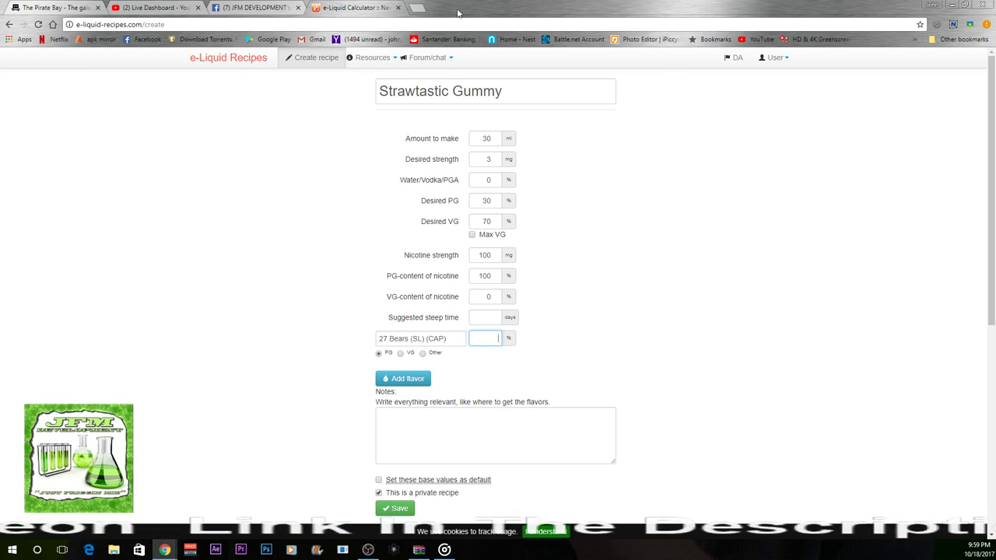
# - Open the e-liquid-recipes.com flavor list in a separate browser tab, keeping the recipe open
pyautogui.click(418, 9)
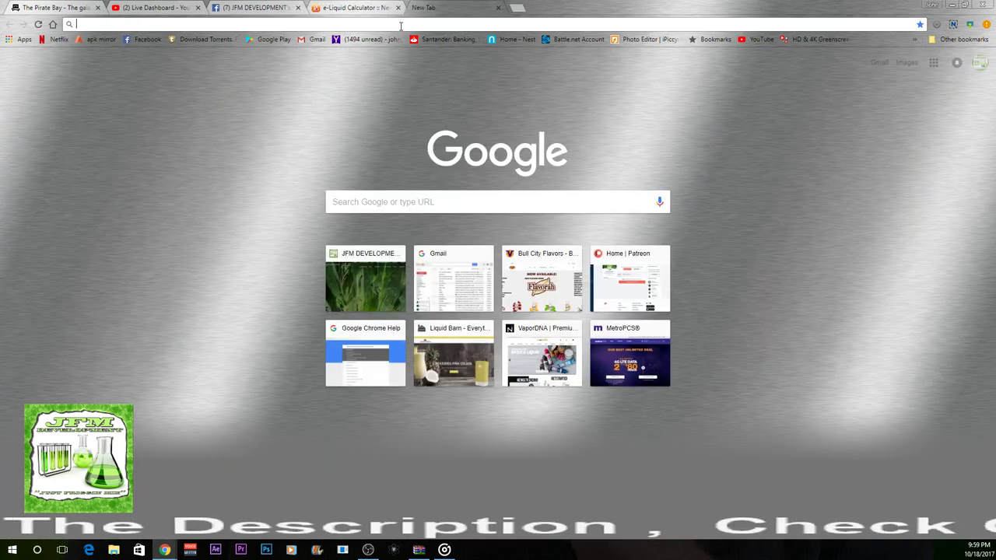
pyautogui.write('e-liquid-recipes.com/login')
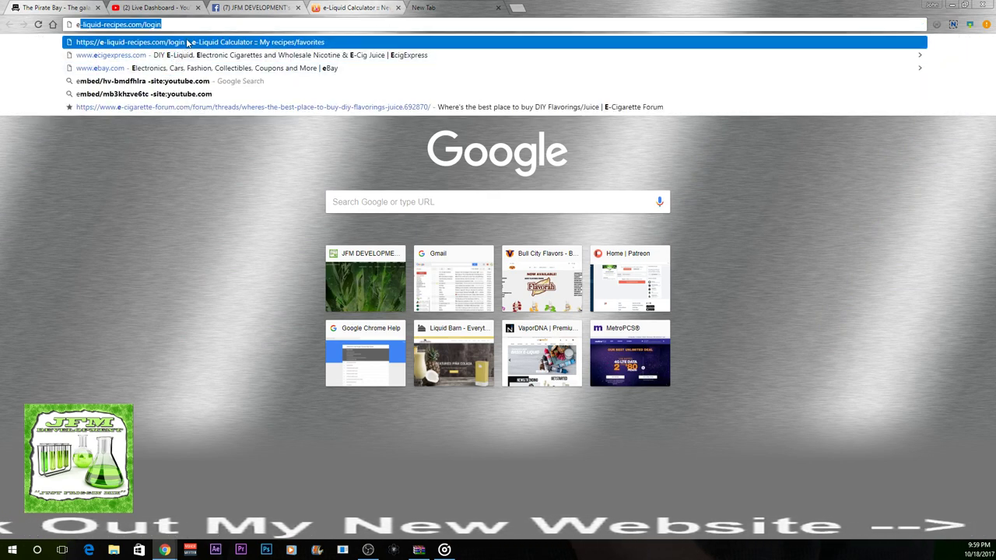
pyautogui.click(187, 42)
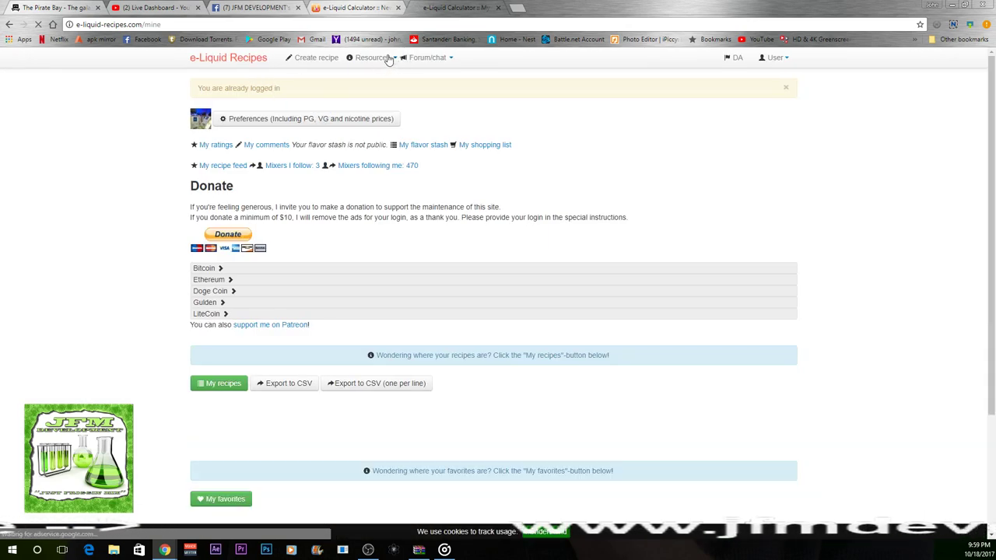
pyautogui.click(388, 59)
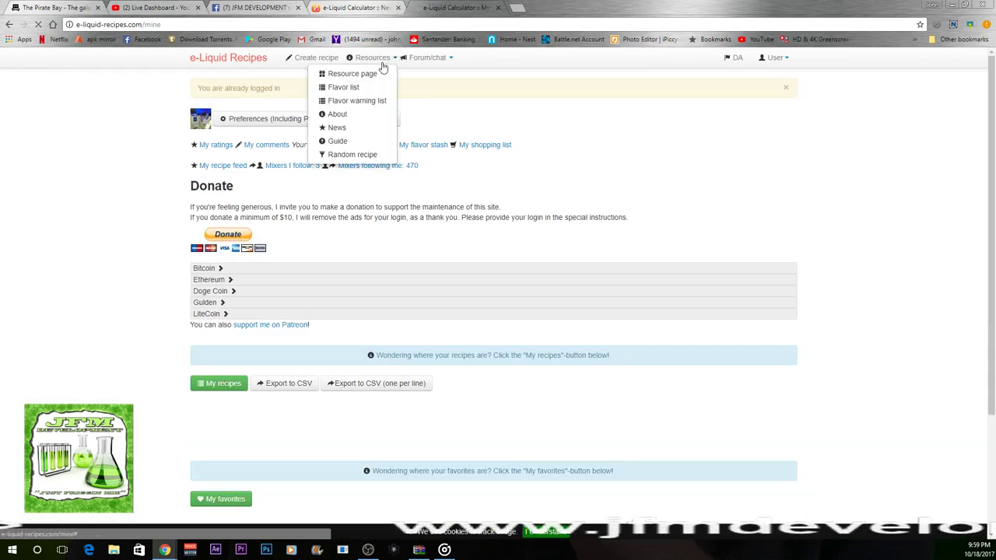
pyautogui.click(343, 87)
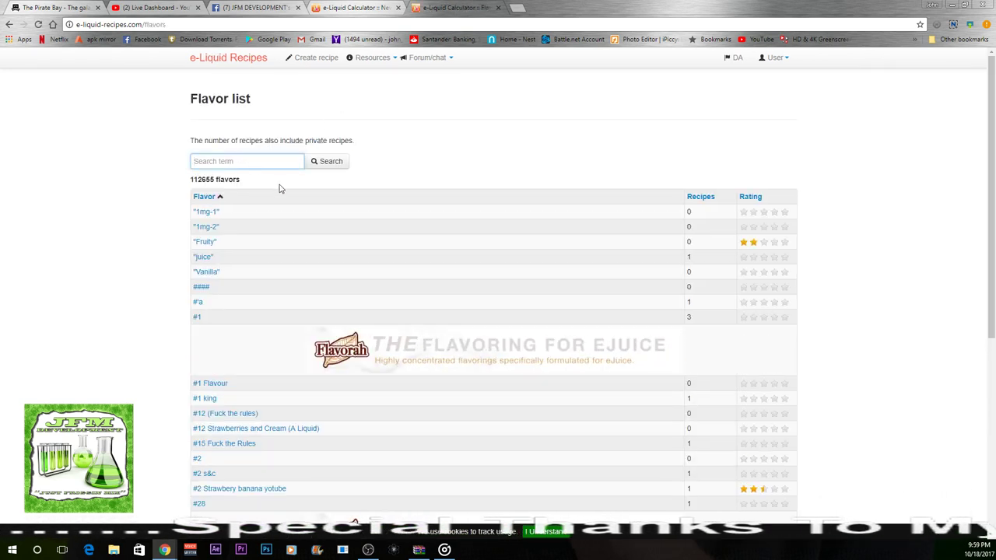
# - Search the flavor list for "27 gummies"
pyautogui.write('27')
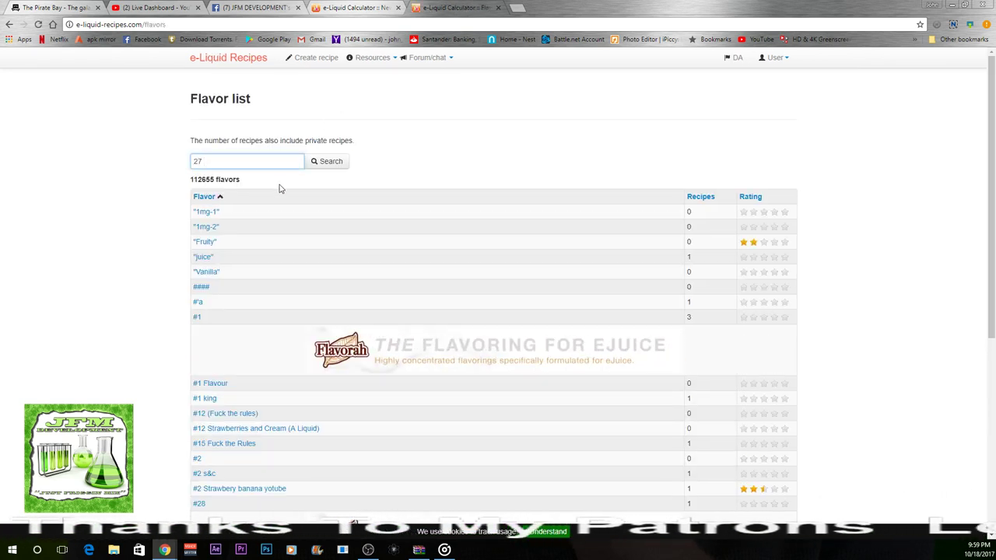
pyautogui.write(' gu')
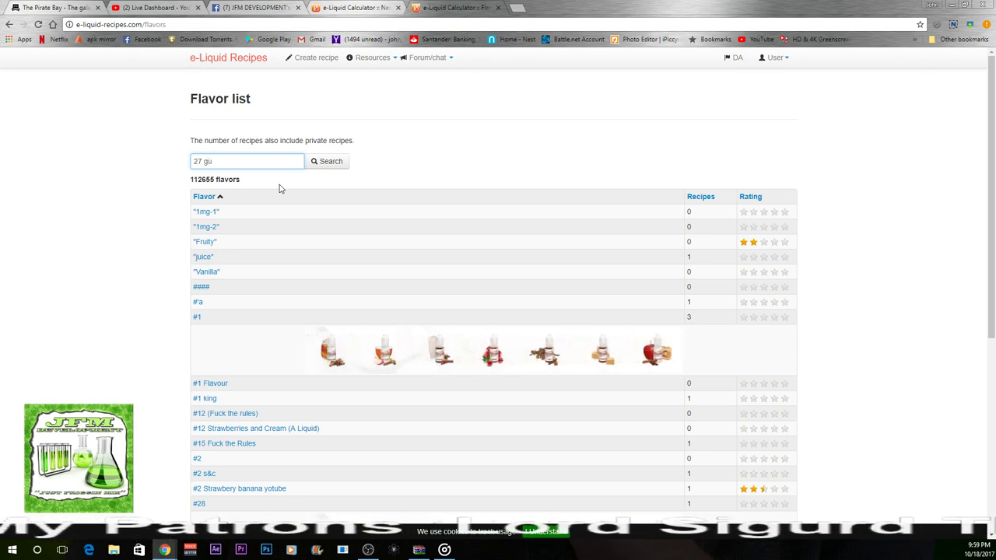
pyautogui.write('mmies')
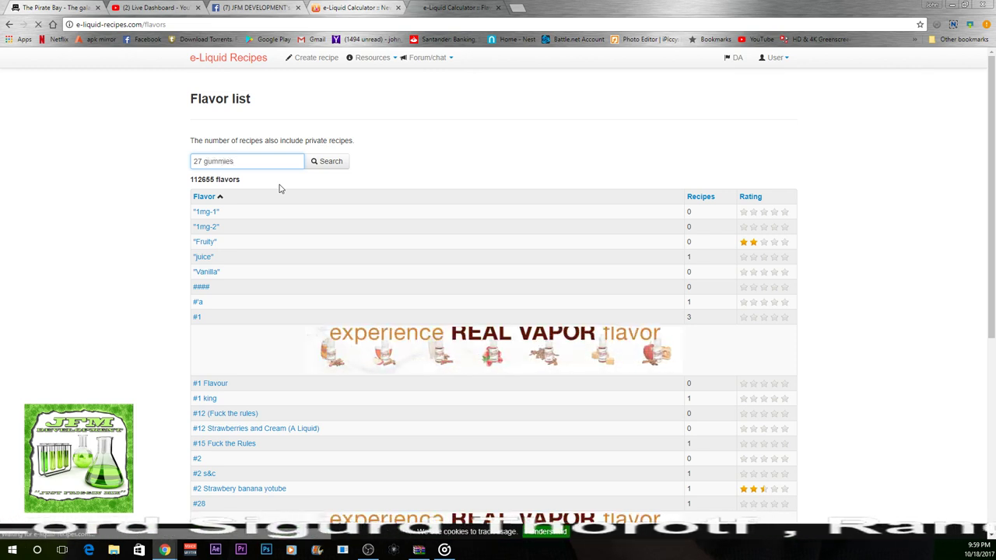
pyautogui.press('Return')
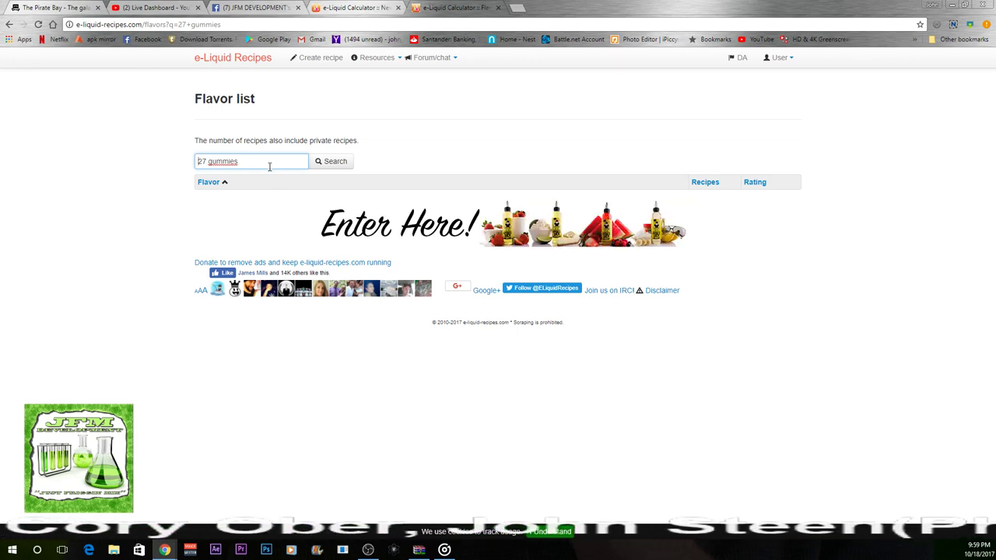
# - Replace the search term with "27 bears" and search the flavor list again
pyautogui.click(269, 164)
pyautogui.press('BackSpace')
pyautogui.press('BackSpace')
pyautogui.press('BackSpace')
pyautogui.press('BackSpace')
pyautogui.press('BackSpace')
pyautogui.press('BackSpace')
pyautogui.press('BackSpace')
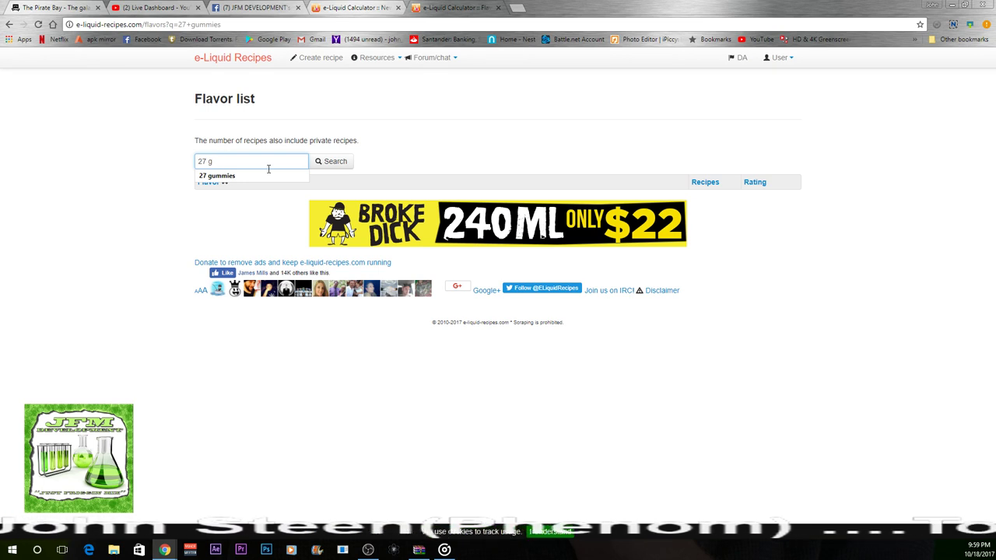
pyautogui.write('bears')
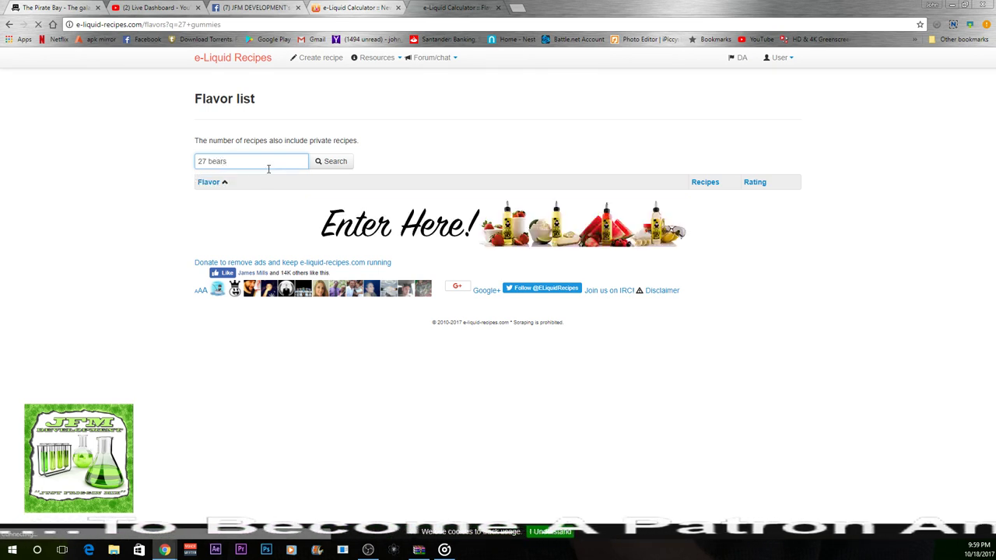
pyautogui.press('Return')
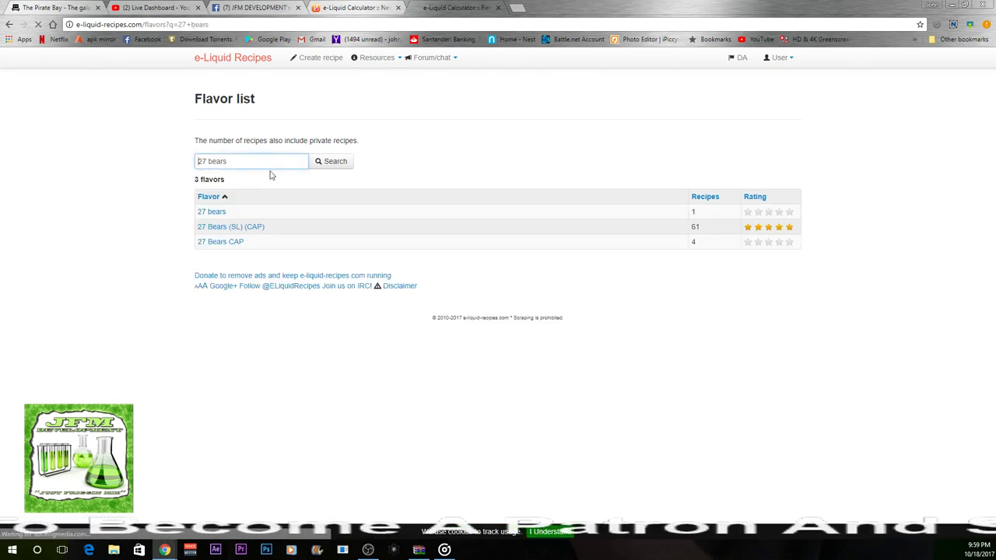
# - Examine the usage percentages and user notes of 27 Bears (SL) (CAP), and return to the recipe being created
pyautogui.click(235, 229)
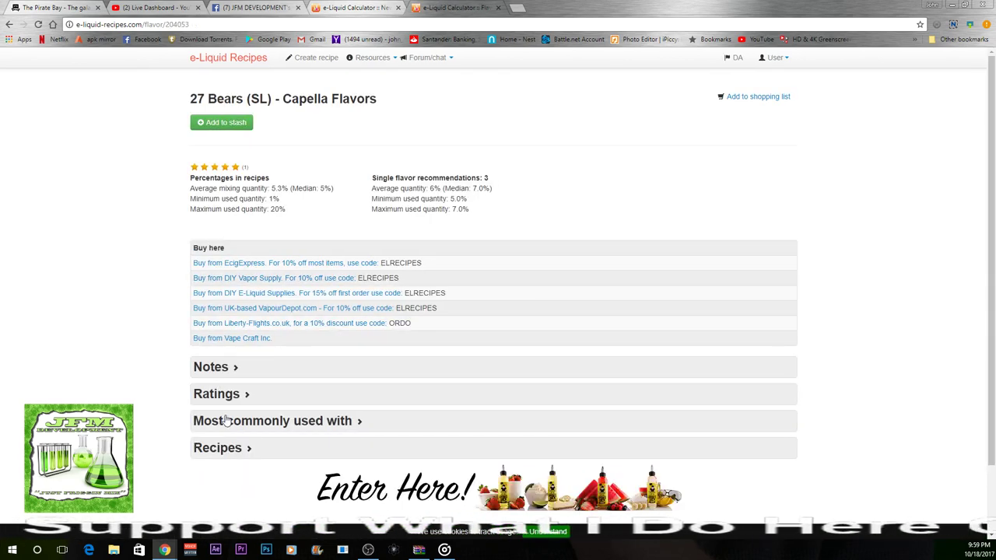
pyautogui.click(228, 373)
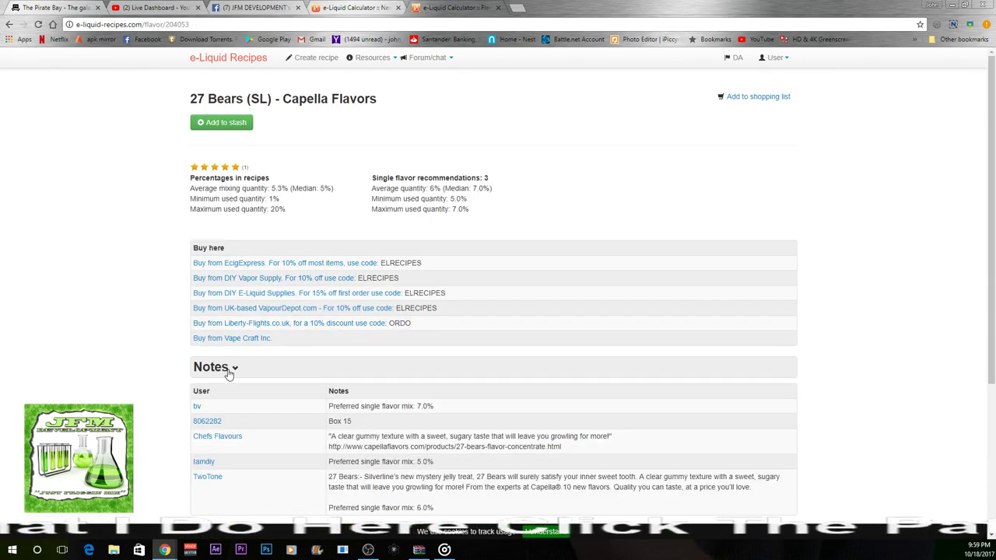
pyautogui.scroll(-2, 228, 375)
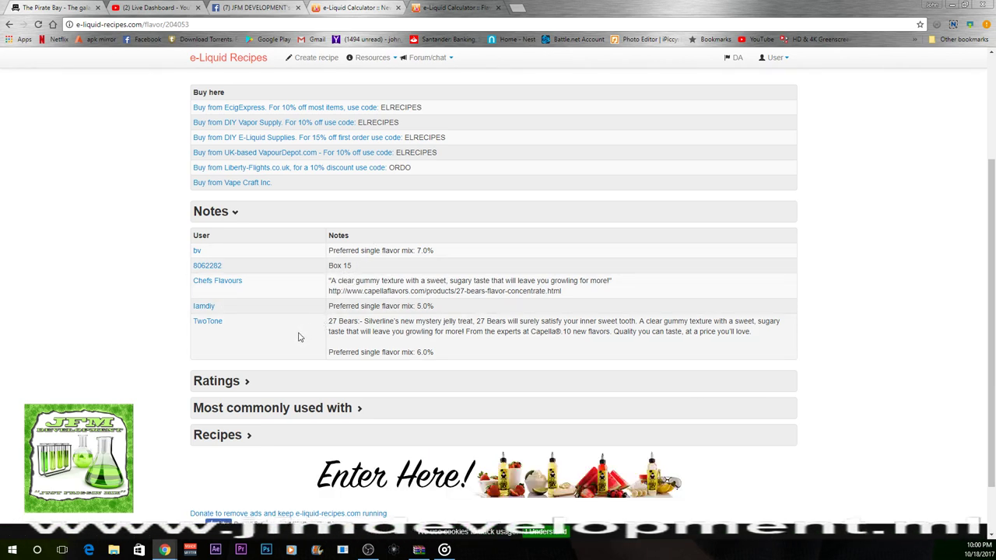
pyautogui.scroll(2, 298, 337)
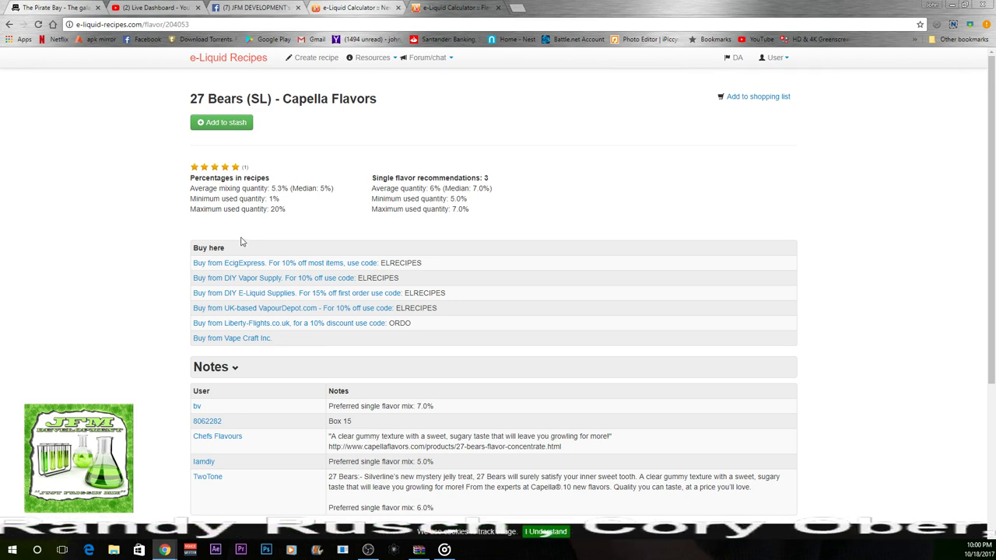
pyautogui.click(342, 5)
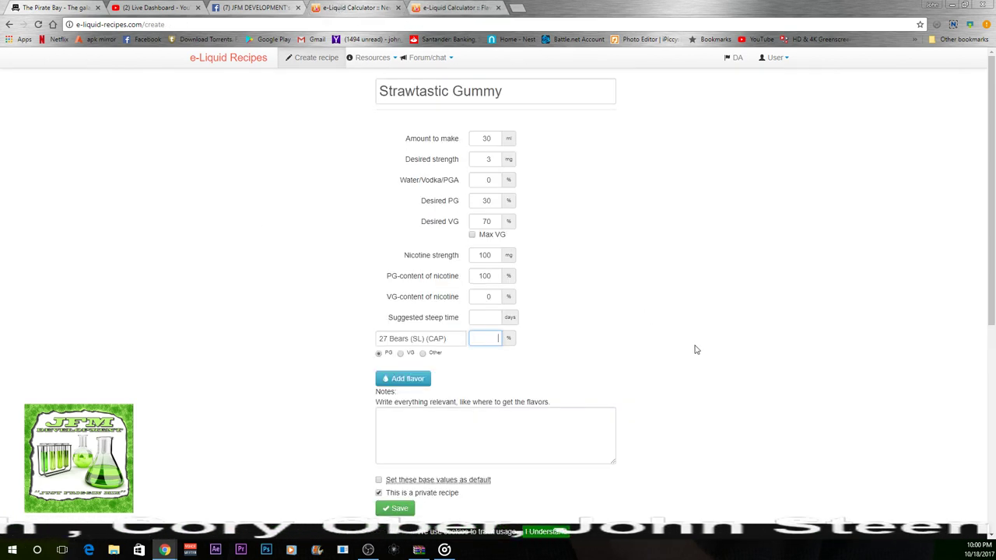
# - Set the percentage of 27 Bears (SL) (CAP) to 5%
pyautogui.click(493, 338)
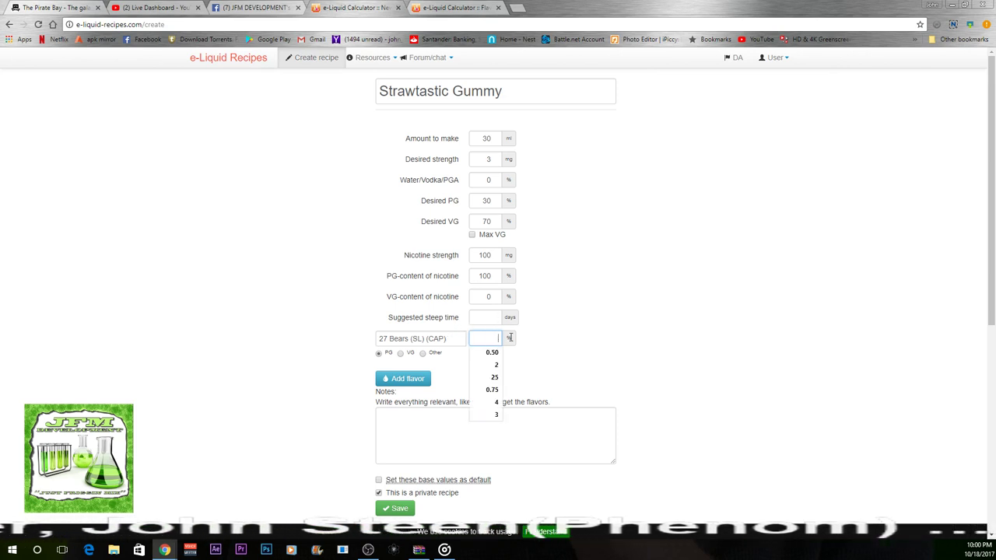
pyautogui.write('5')
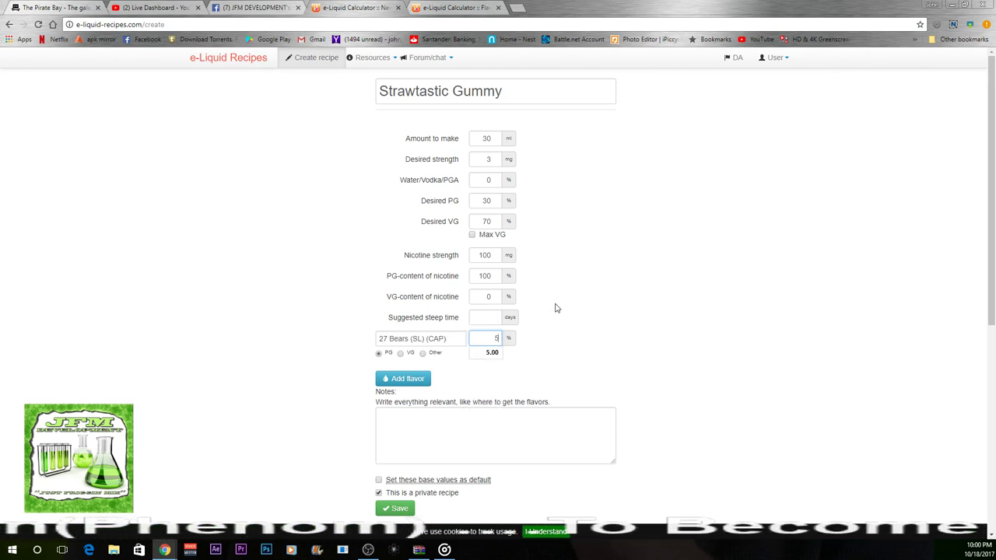
pyautogui.click(557, 305)
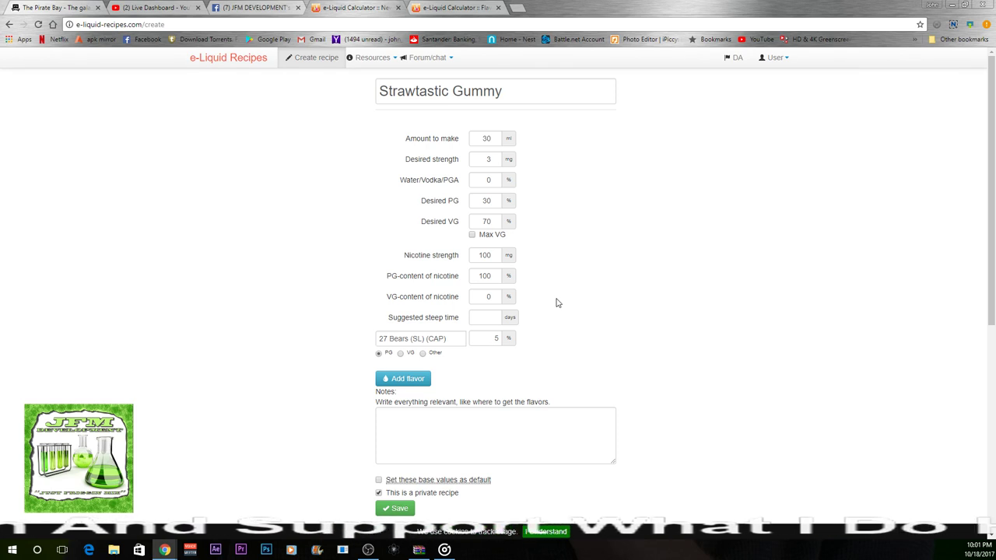
# - Add Jelly Candy by Capella Flavors as the second flavor of the recipe at 2%
pyautogui.click(417, 380)
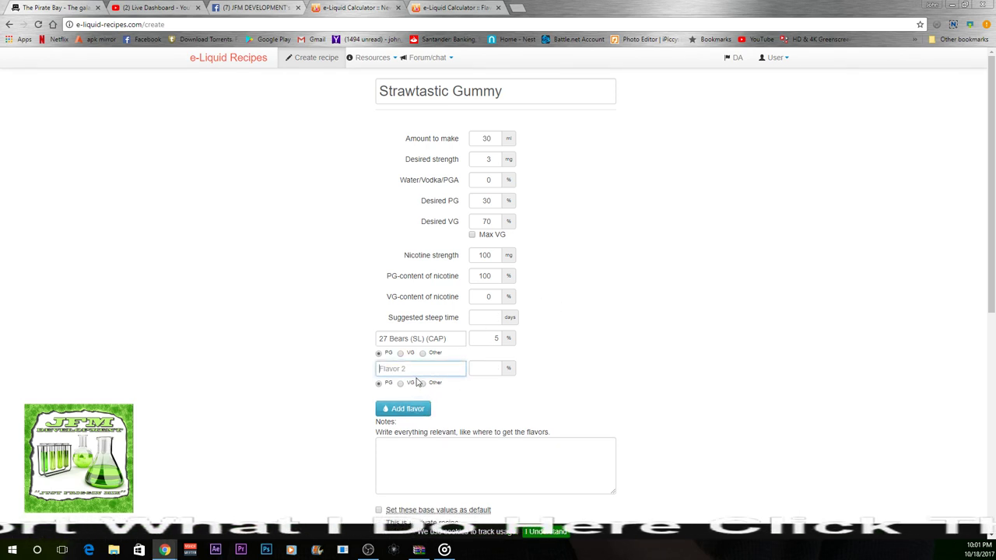
pyautogui.write('jell')
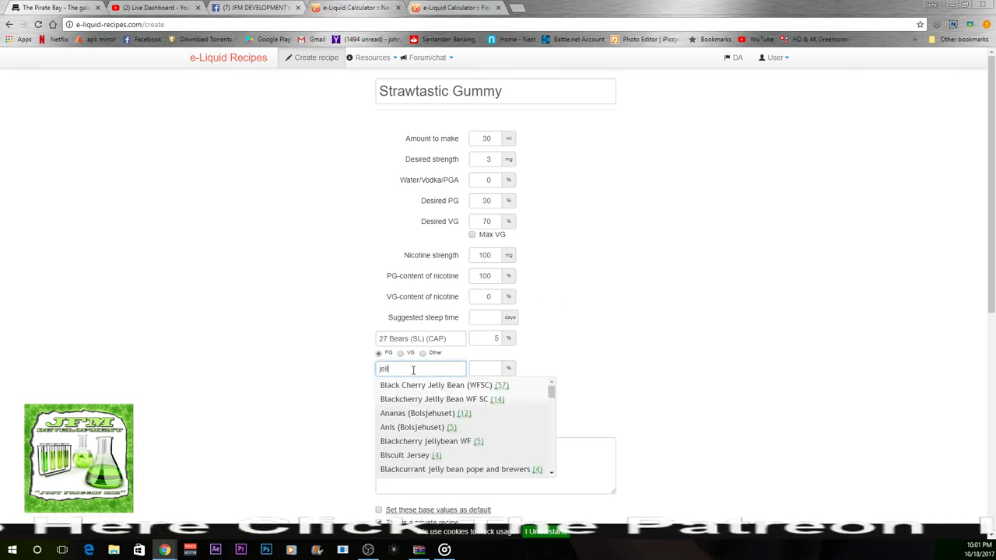
pyautogui.write('y candy')
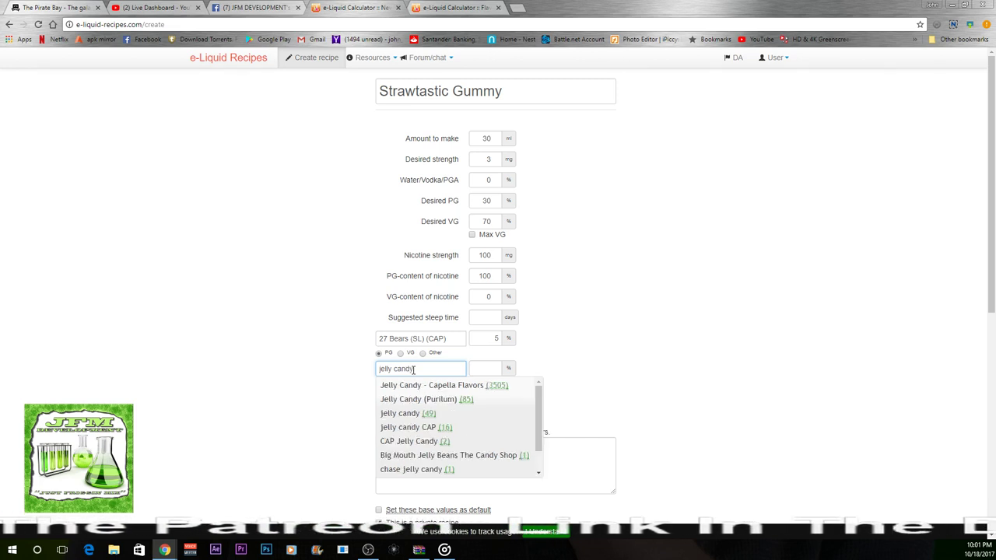
pyautogui.click(415, 387)
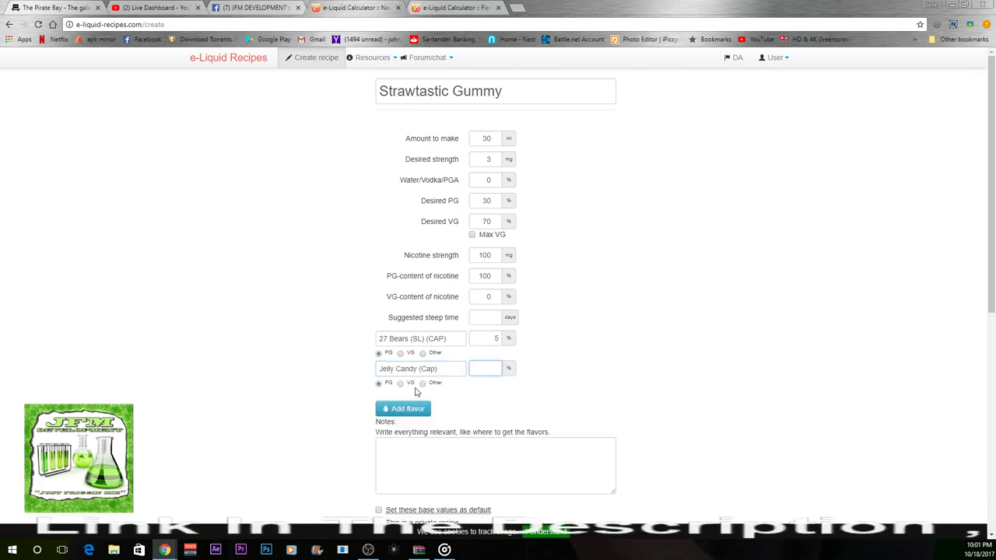
pyautogui.write('2')
pyautogui.click(611, 372)
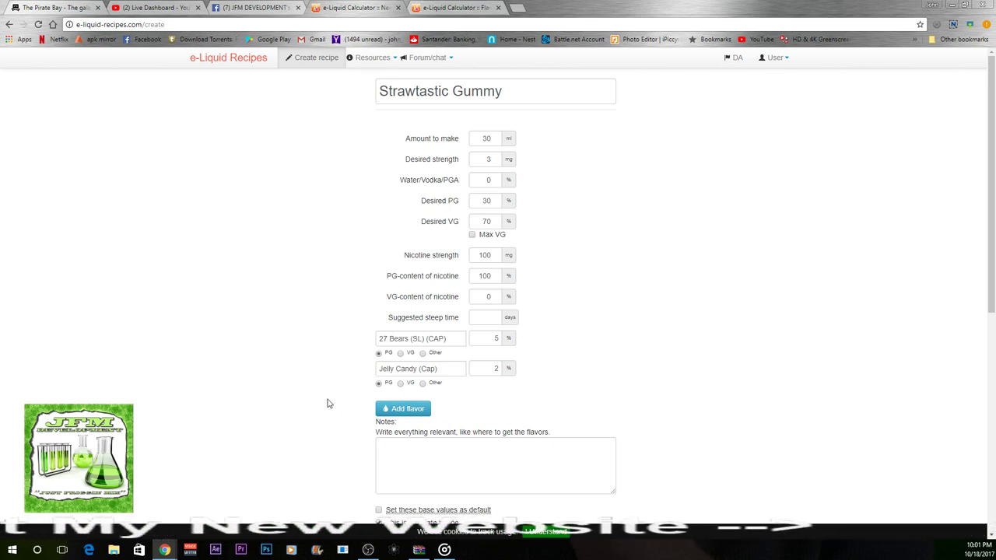
# - Add Strawberry Taffy by Capella Flavors as the third flavor of the recipe at 1.5%
pyautogui.click(407, 409)
pyautogui.write('st')
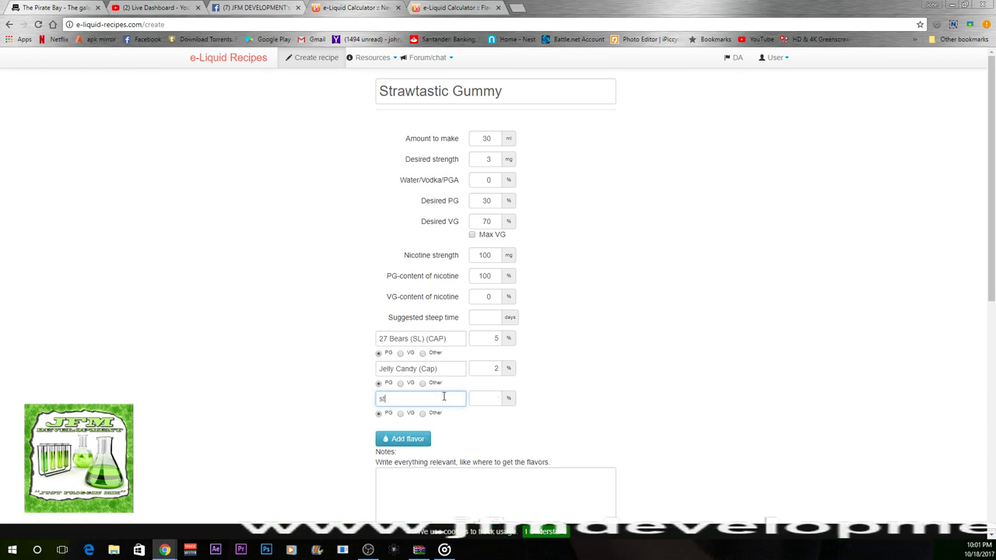
pyautogui.write('awberry')
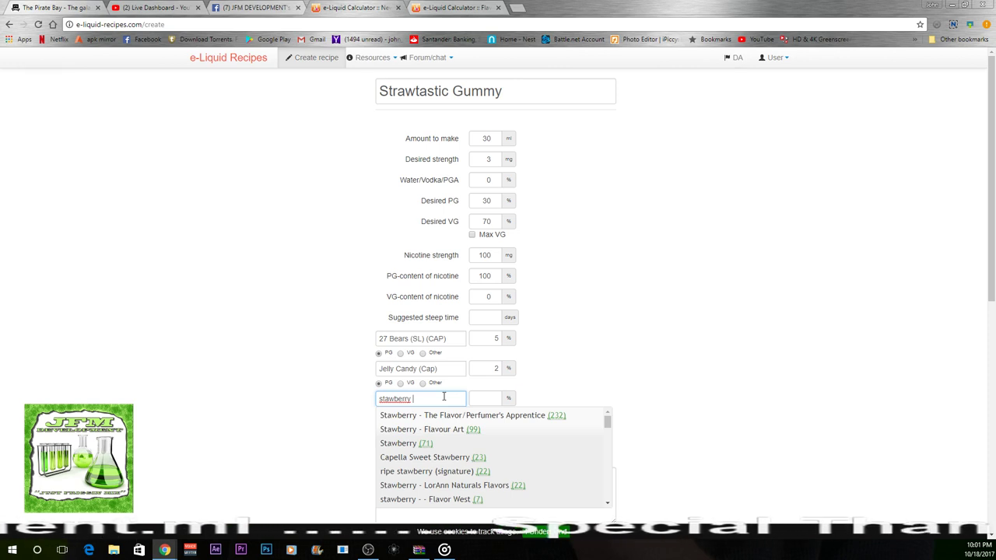
pyautogui.write(' taffy')
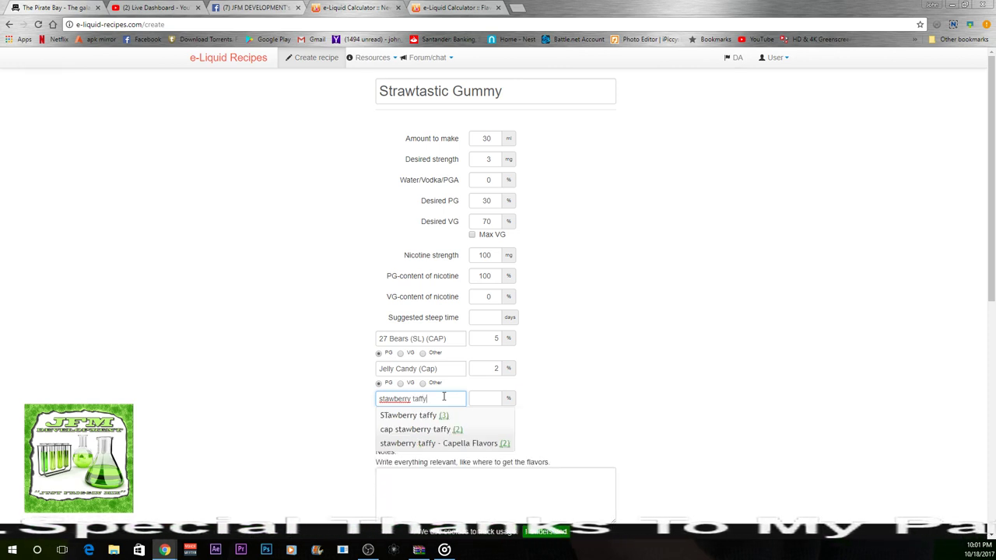
pyautogui.rightClick(402, 401)
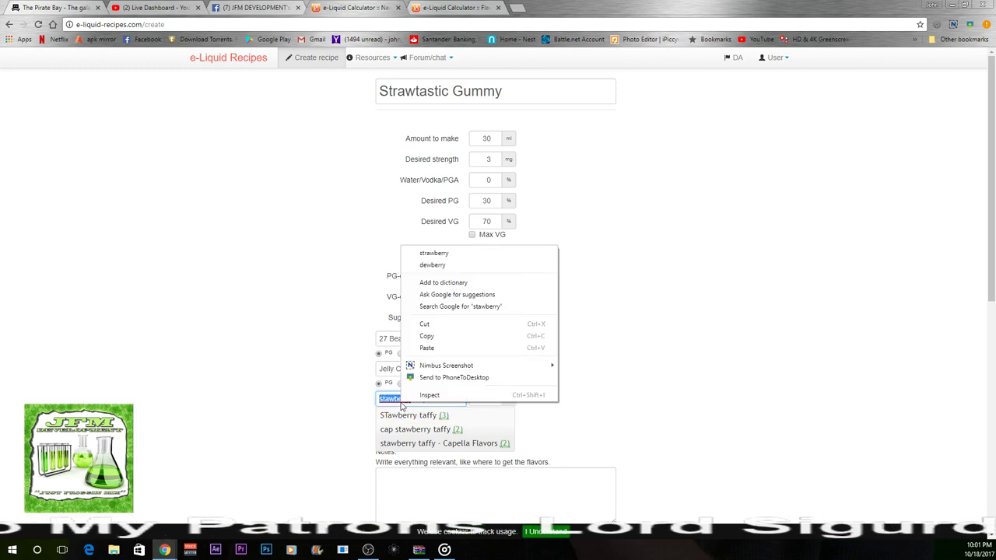
pyautogui.click(434, 253)
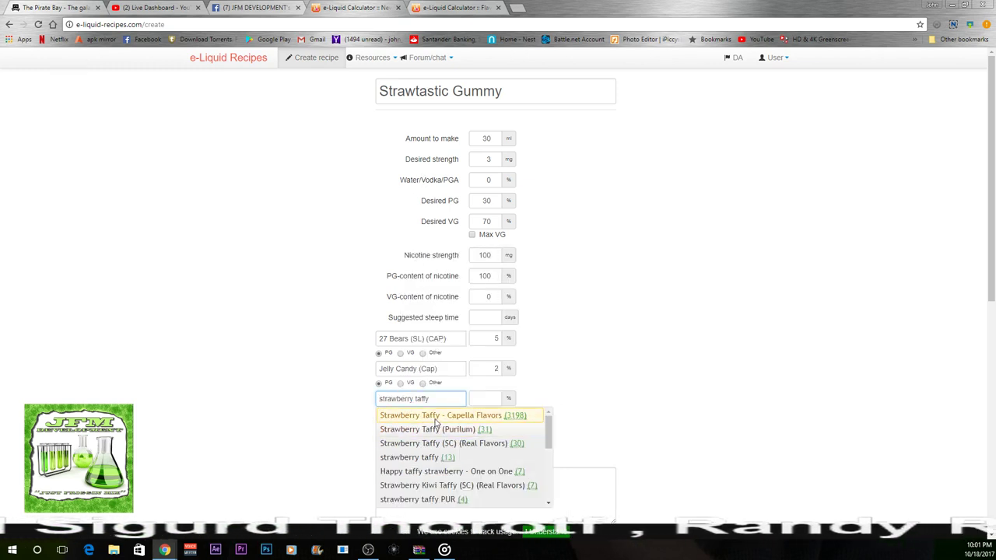
pyautogui.click(436, 423)
pyautogui.click(485, 401)
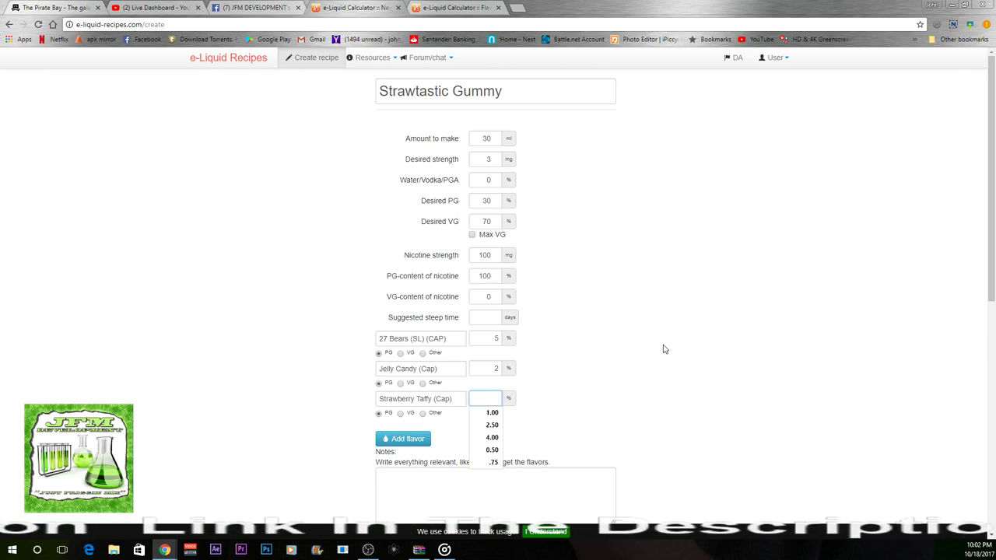
pyautogui.write('1.5')
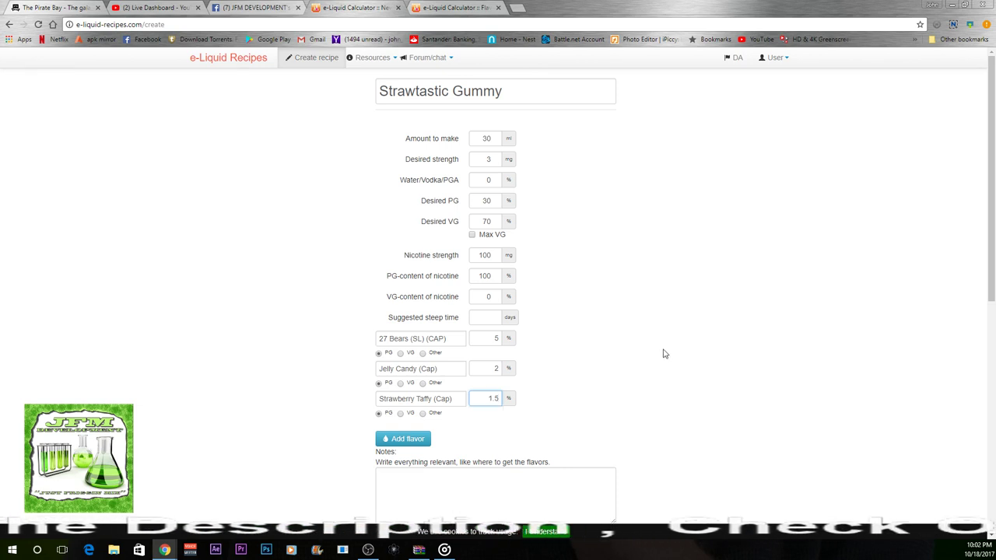
# - Add Juicy Strawberry by Flavour Art as the fourth flavor, leaving its percentage empty
pyautogui.click(428, 441)
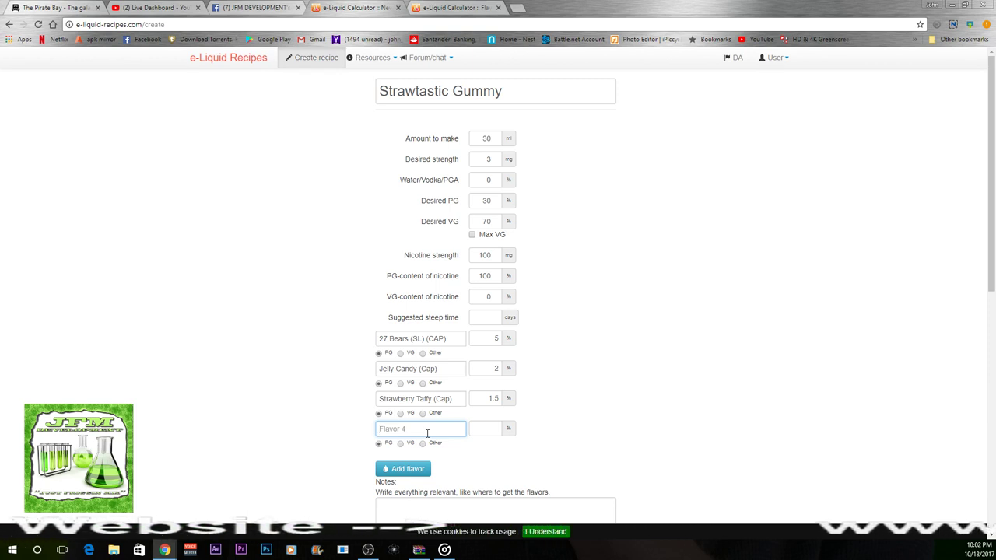
pyautogui.write('J')
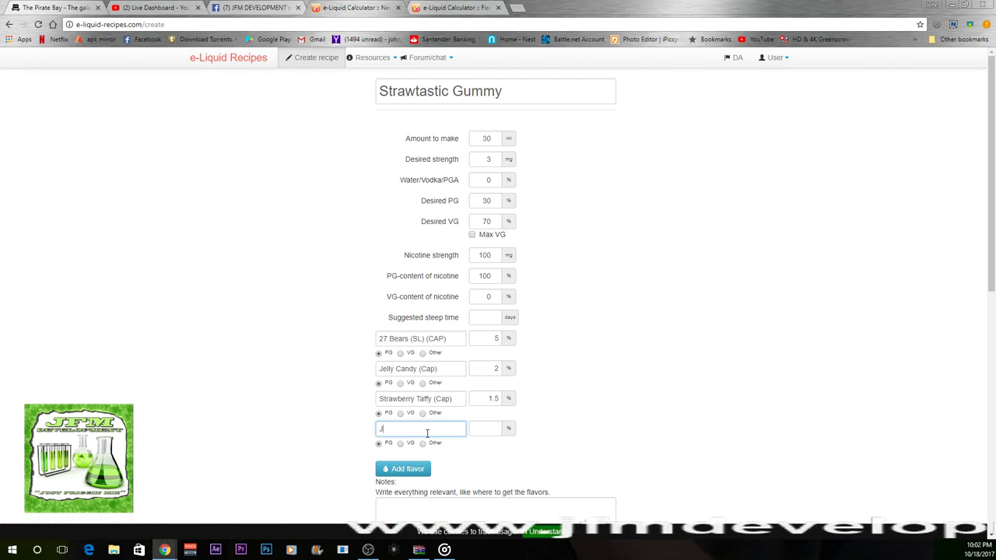
pyautogui.write('uicy strawberry')
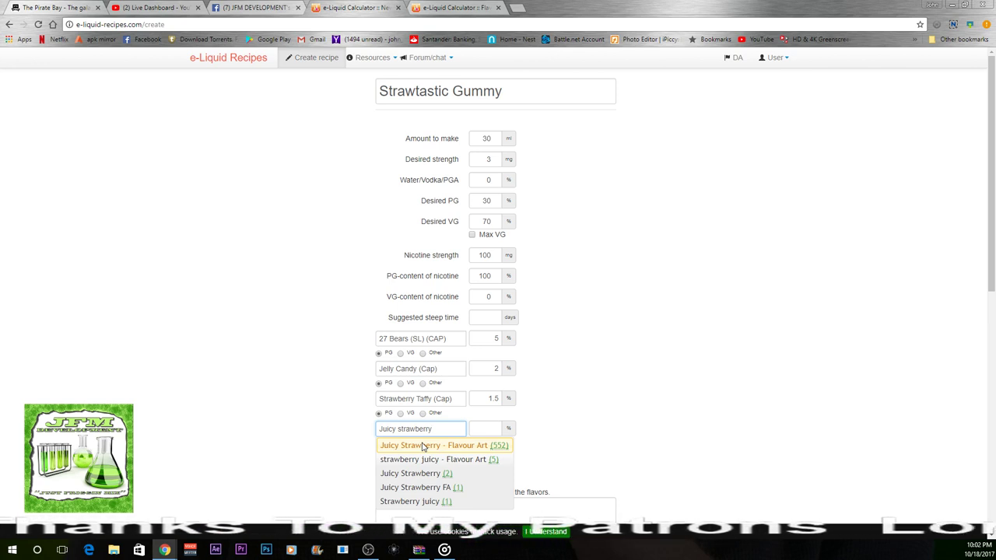
pyautogui.click(423, 446)
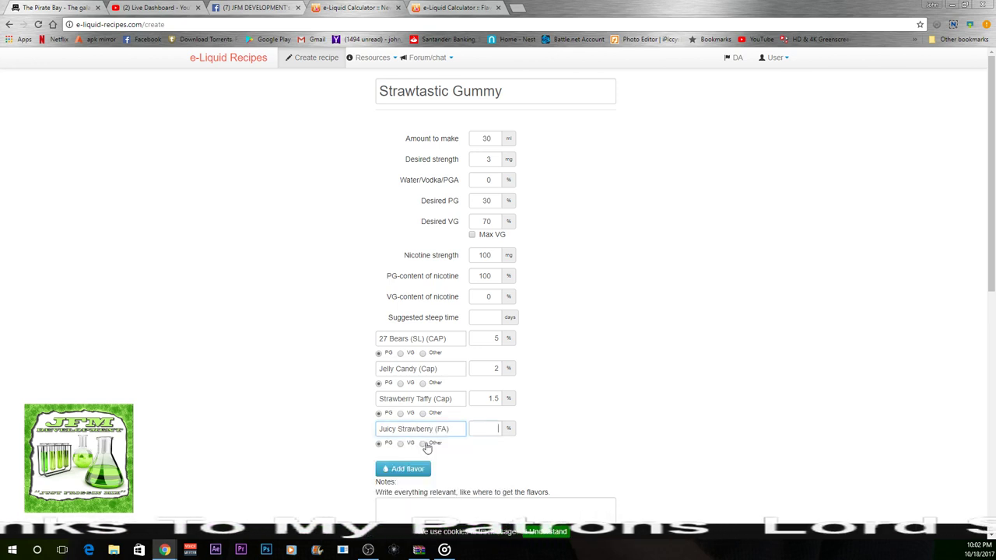
pyautogui.click(487, 430)
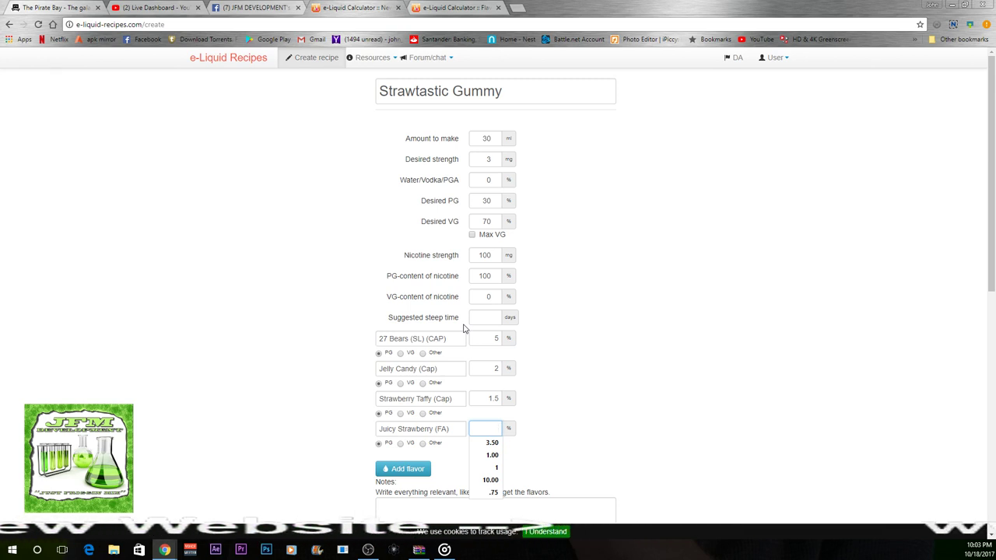
# - Return to the flavor list in the other browser tab and search it for "Juicy strawberry"
pyautogui.click(446, 9)
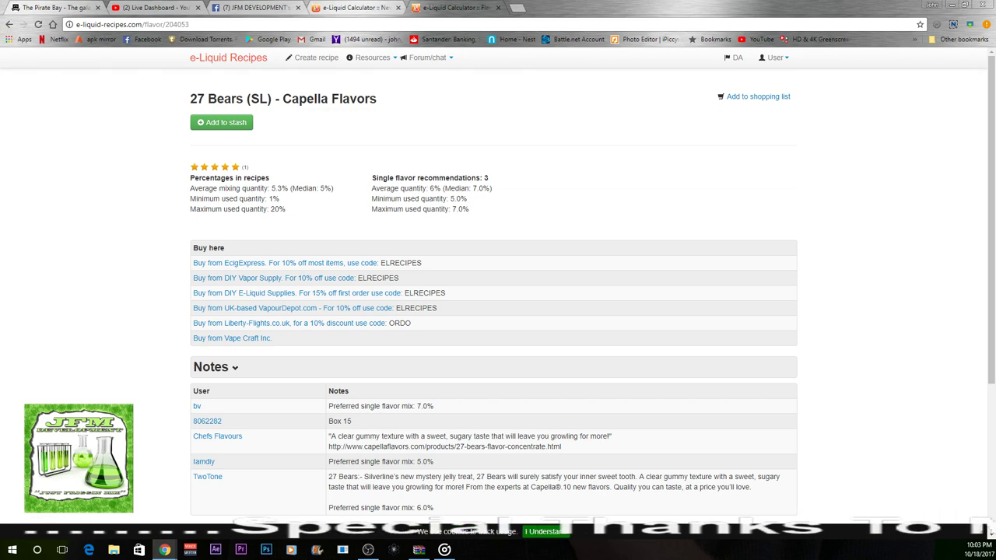
pyautogui.click(9, 25)
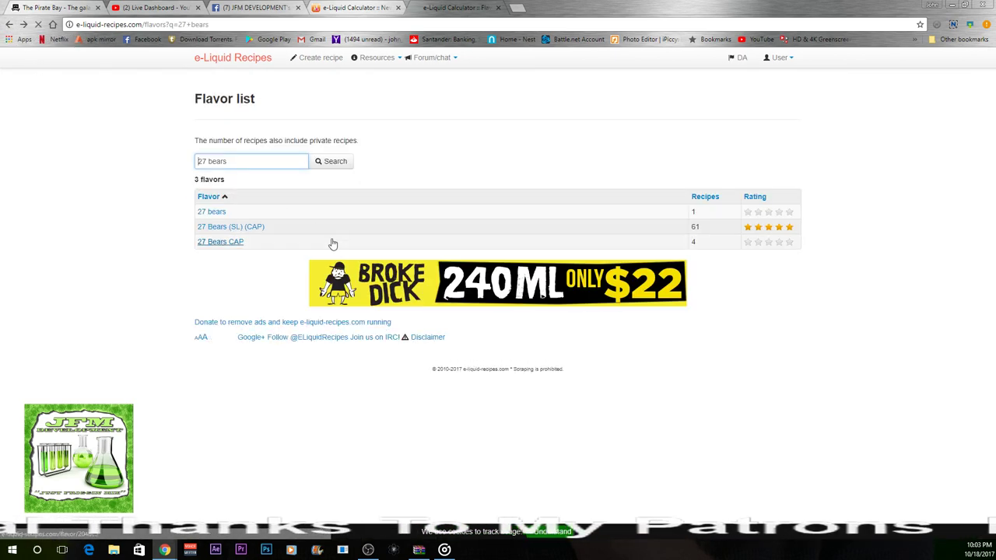
pyautogui.moveTo(257, 162); pyautogui.dragTo(120, 151)
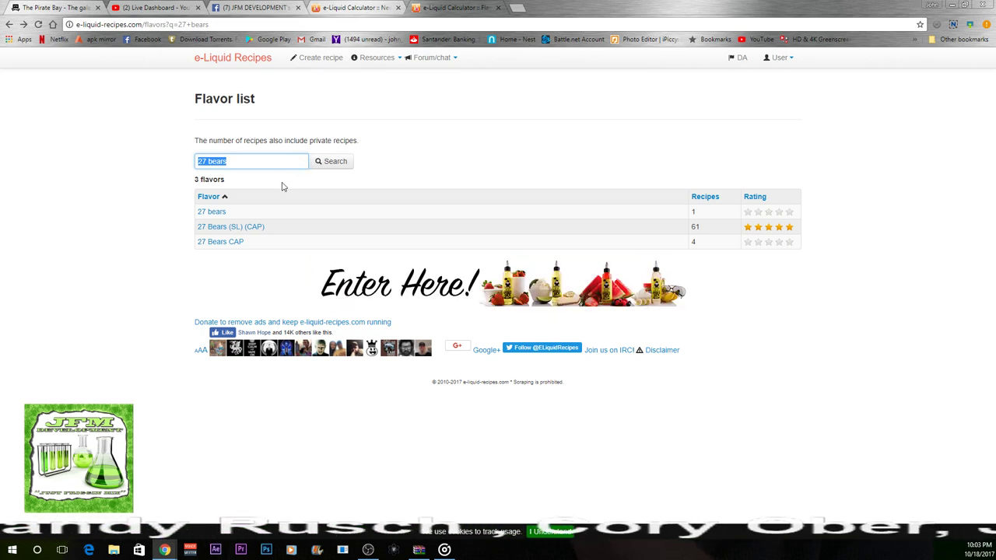
pyautogui.write('Juicy ')
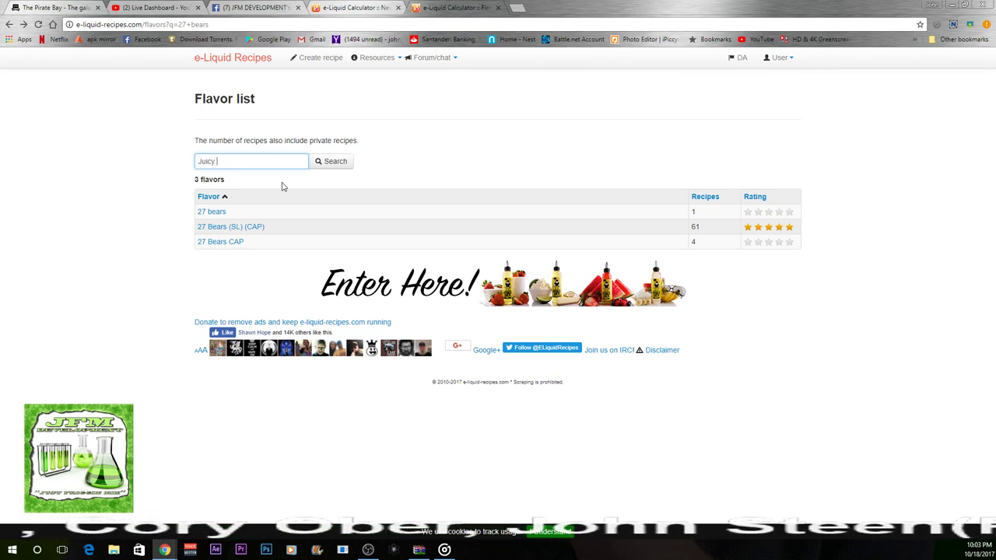
pyautogui.write('strawberr')
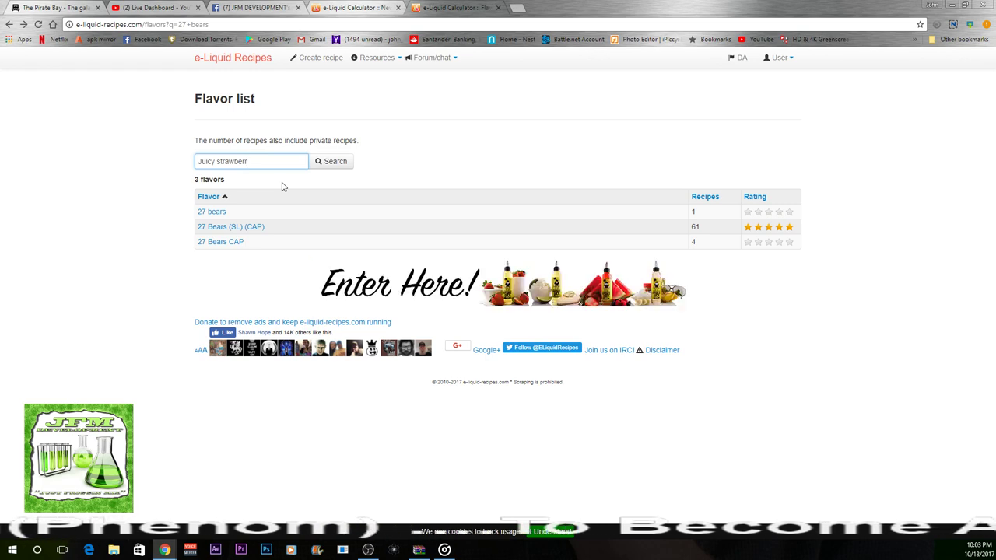
pyautogui.write('y')
pyautogui.press('Return')
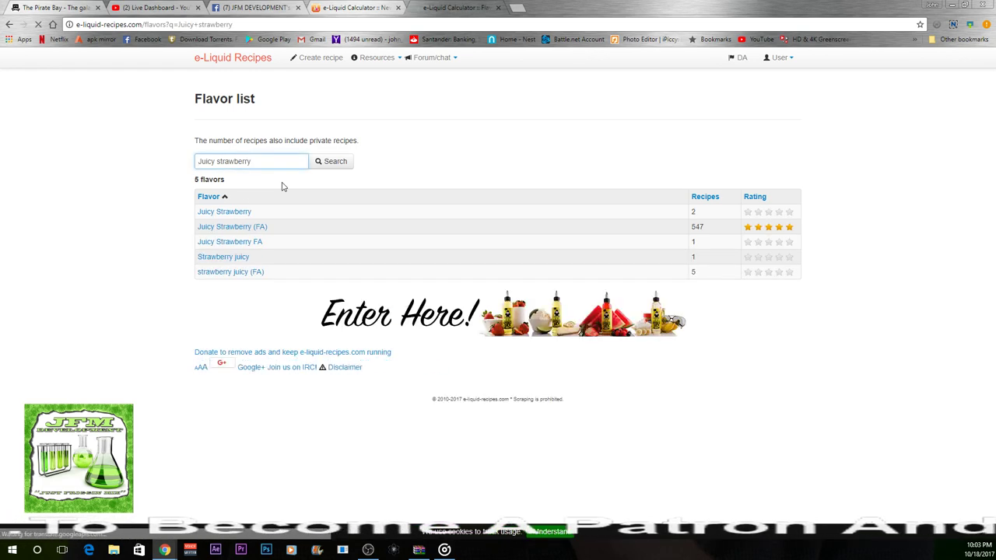
# - Check the usage percentages of Juicy Strawberry (FA), and set its percentage in the recipe to 3%
pyautogui.click(238, 227)
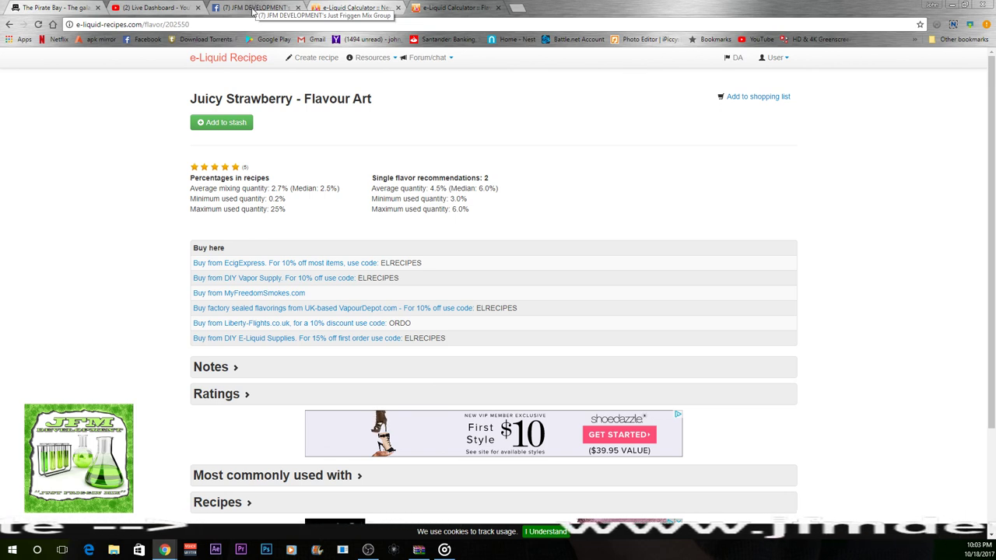
pyautogui.click(352, 8)
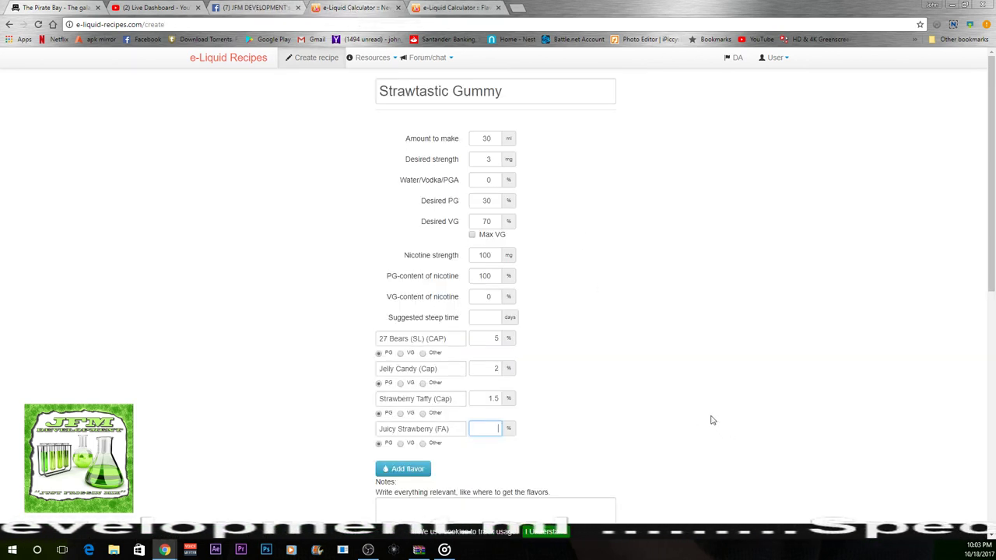
pyautogui.scroll(-1, 711, 418)
pyautogui.click(492, 321)
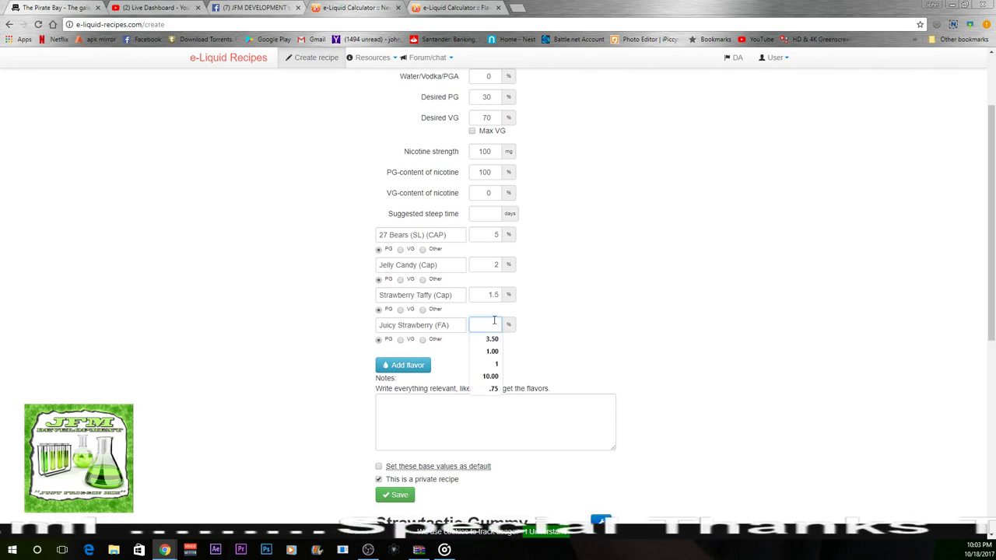
pyautogui.write('3')
pyautogui.click(592, 286)
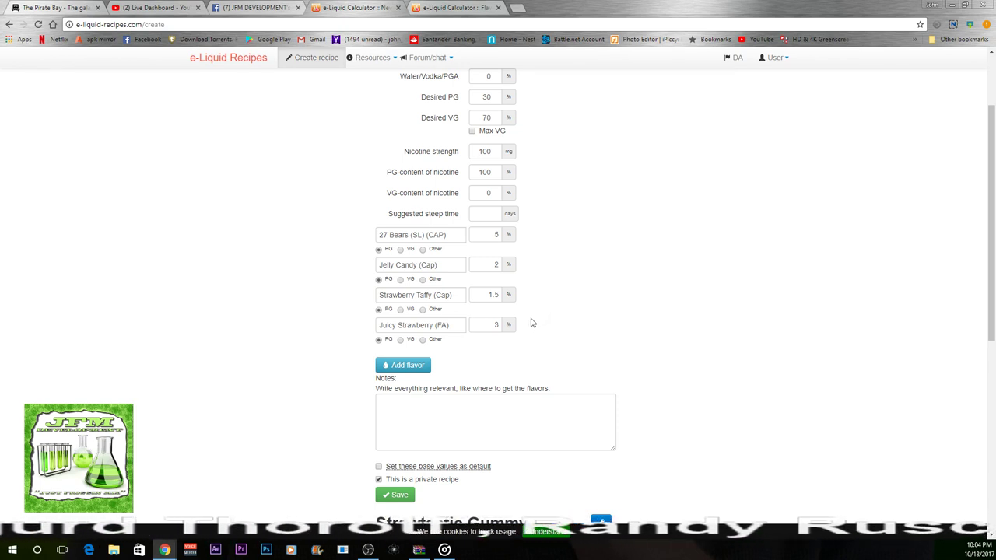
# - Add Sweet Tangerine by Capella Flavors as the fifth flavor of the recipe at 2%
pyautogui.click(420, 367)
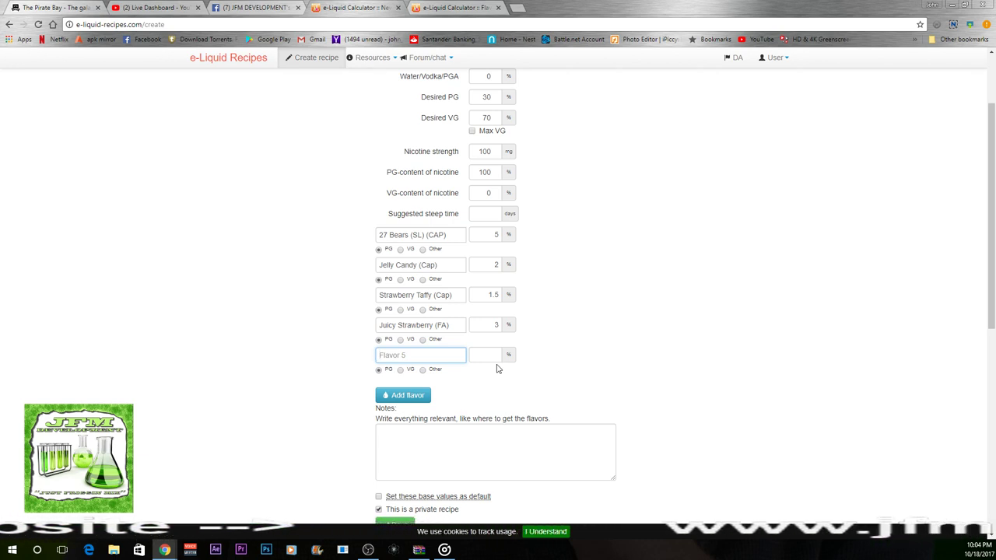
pyautogui.write('sweet')
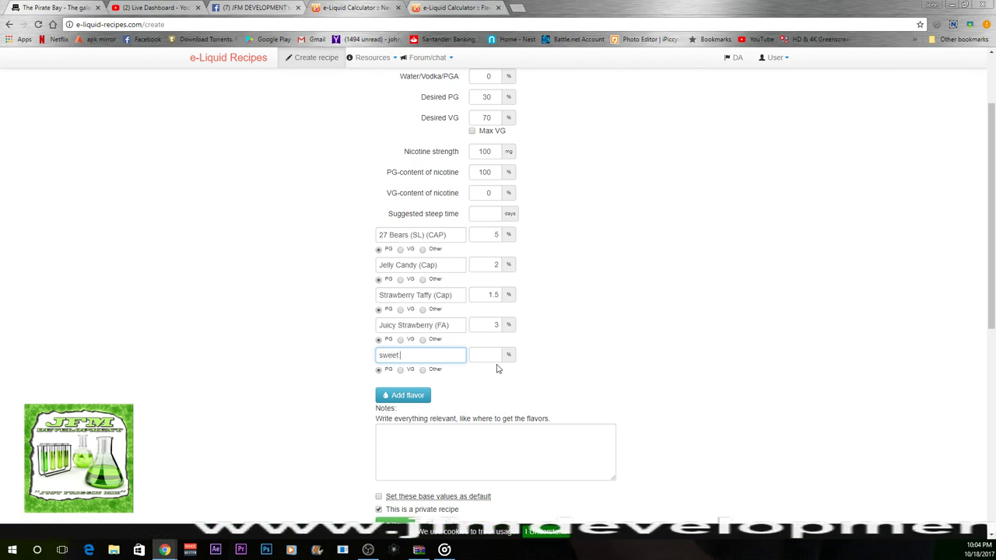
pyautogui.write(' tanger')
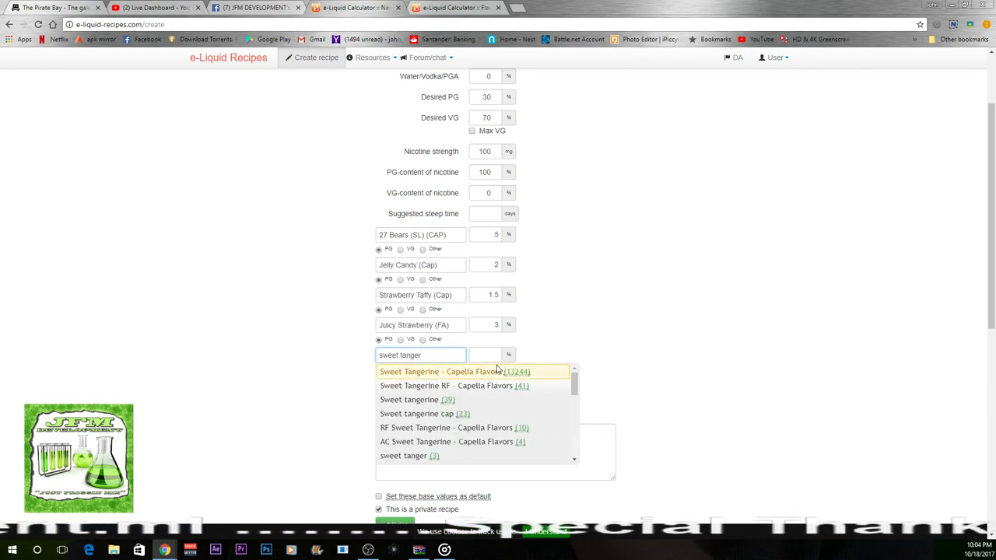
pyautogui.click(498, 371)
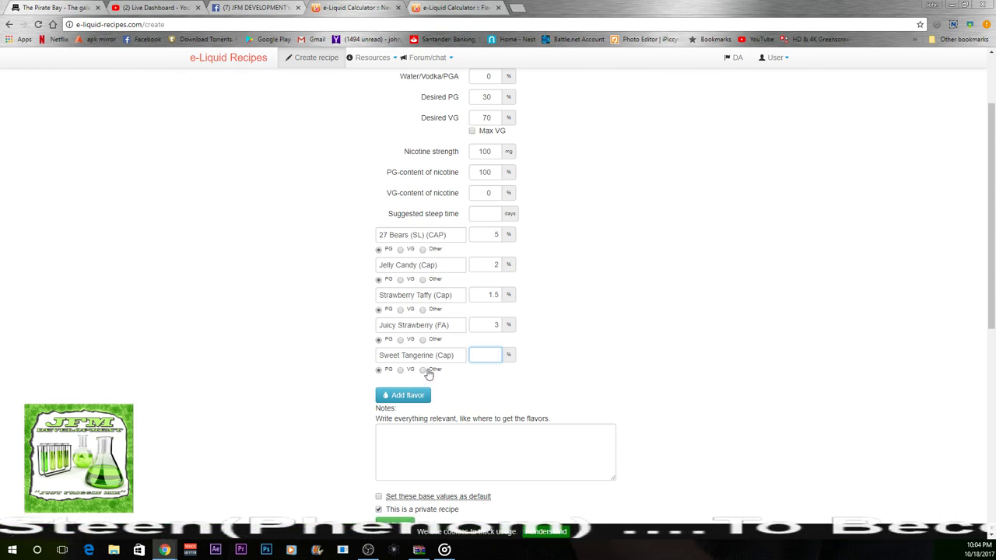
pyautogui.write('2')
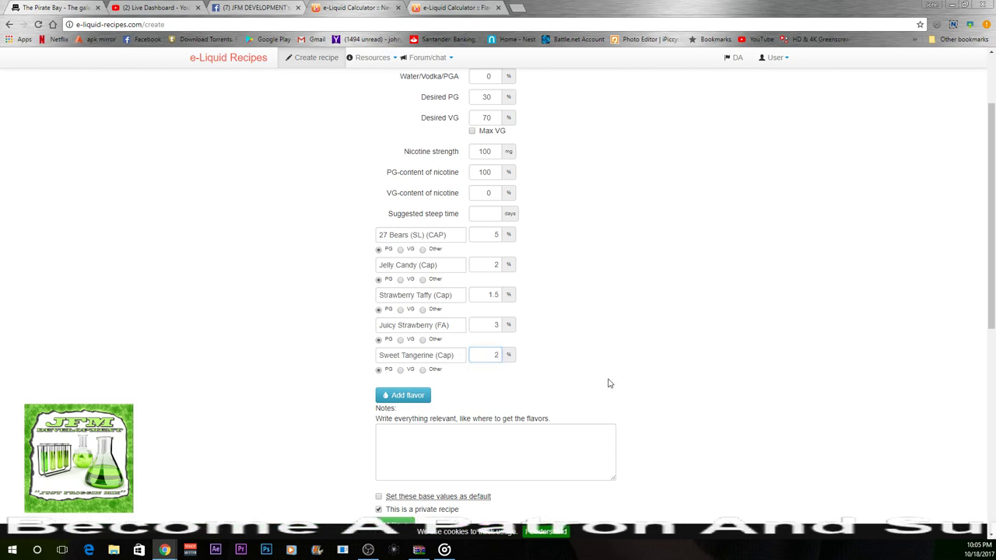
# - Add Golden Pineapple by Capella Flavors as the sixth flavor of the recipe, correcting its spelling, at 3%
pyautogui.click(420, 396)
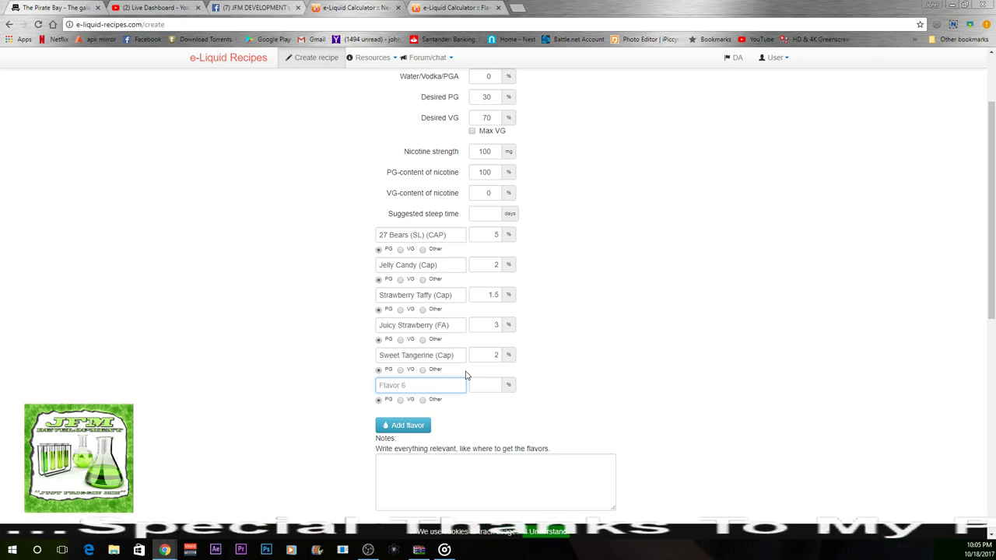
pyautogui.write('Gol')
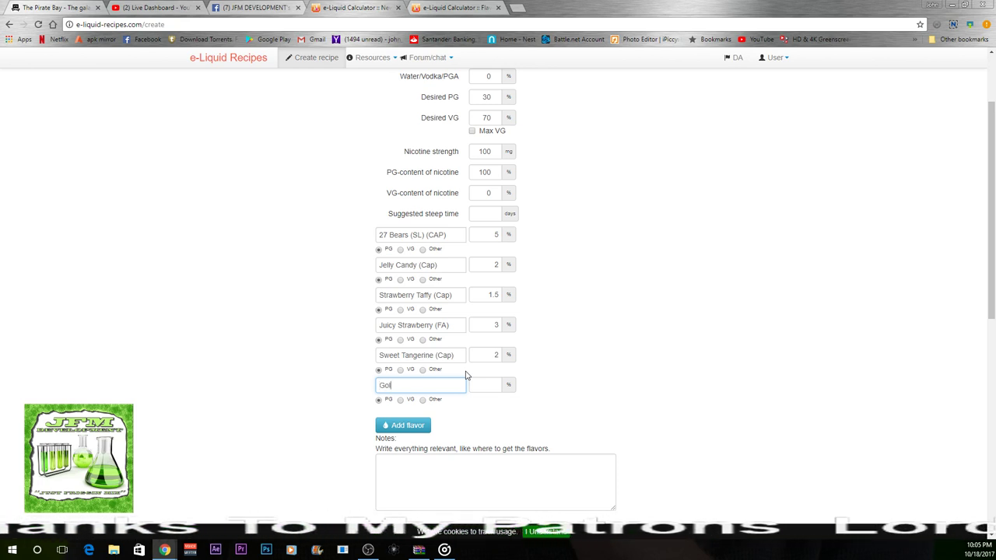
pyautogui.write('den Pin')
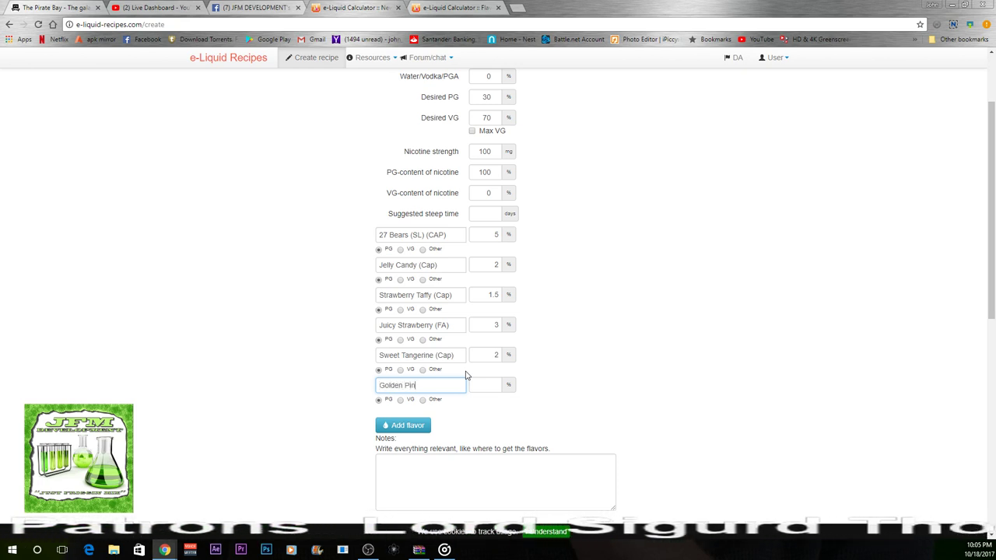
pyautogui.write('neap')
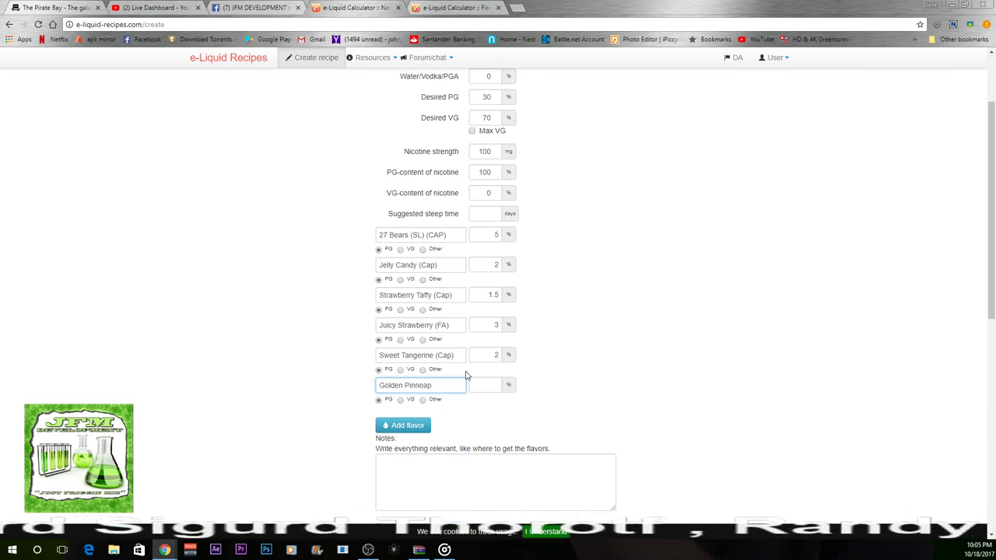
pyautogui.write('ple')
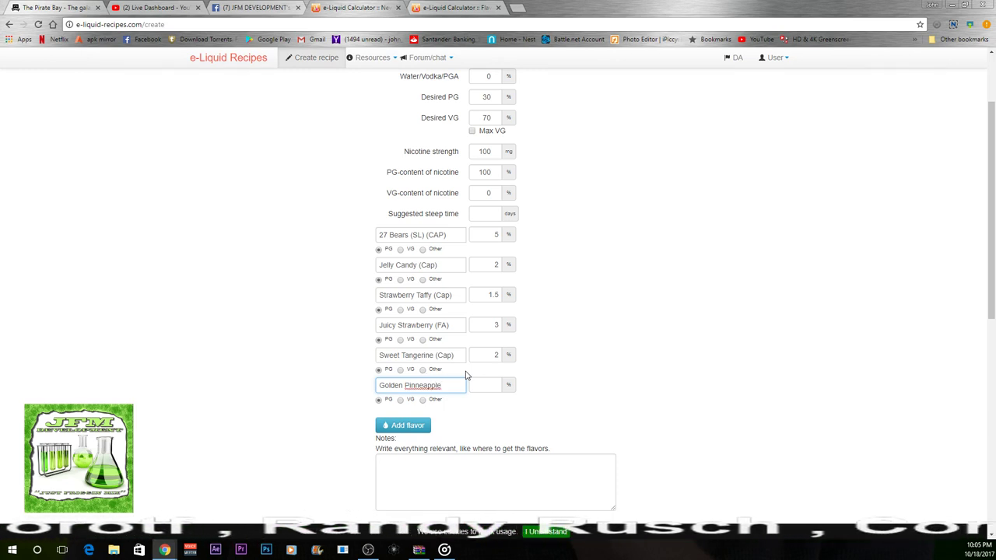
pyautogui.rightClick(426, 394)
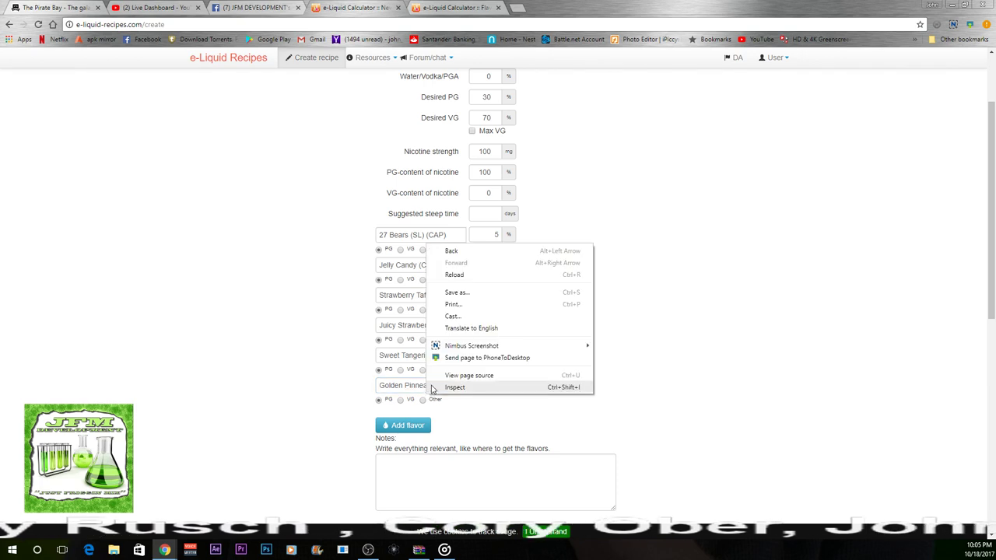
pyautogui.rightClick(417, 389)
pyautogui.click(498, 231)
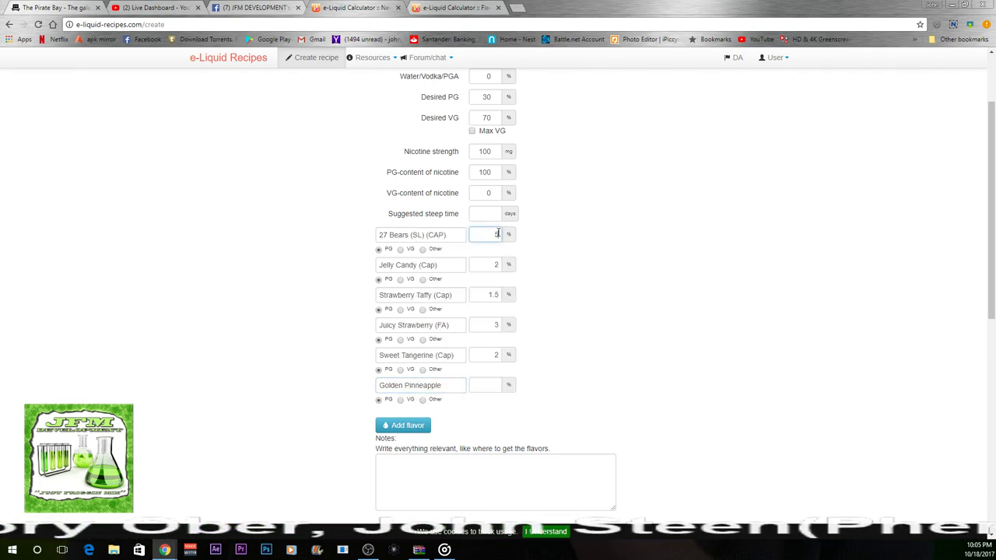
pyautogui.click(446, 381)
pyautogui.hotkey('ctrl', 'z')
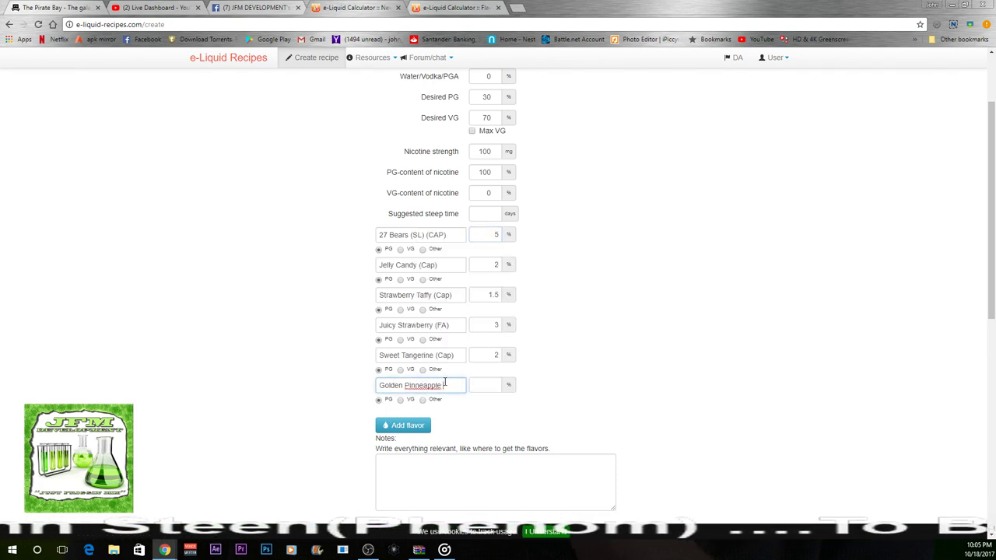
pyautogui.rightClick(432, 386)
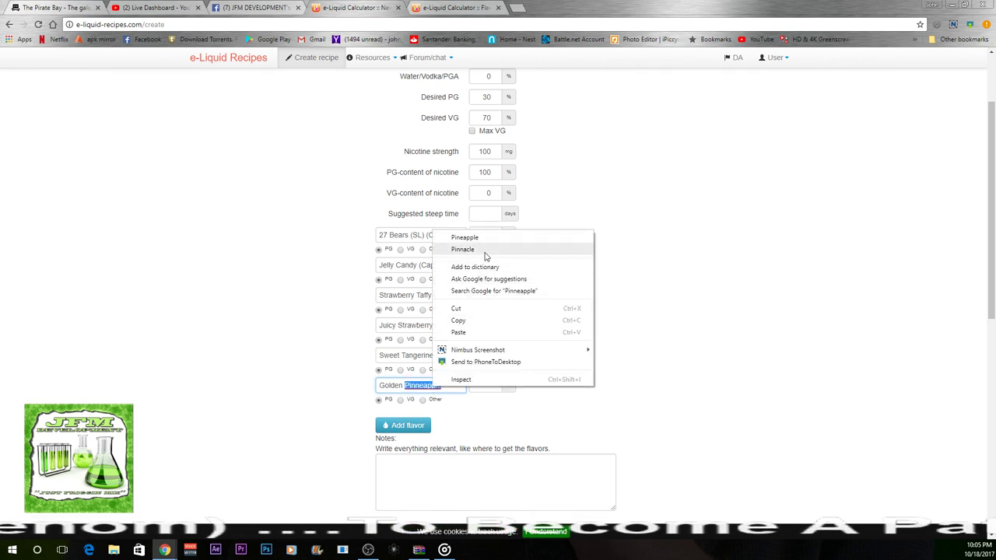
pyautogui.click(484, 237)
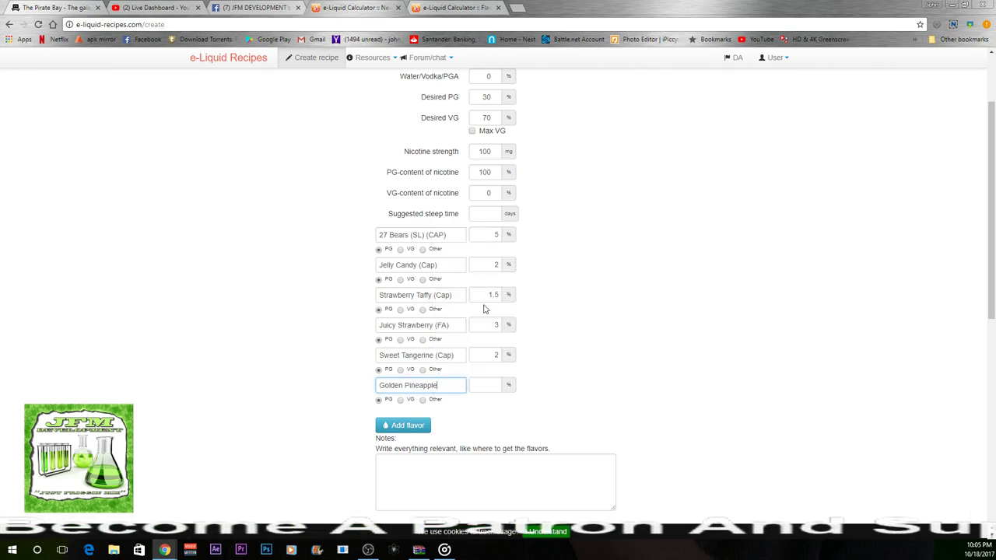
pyautogui.click(473, 403)
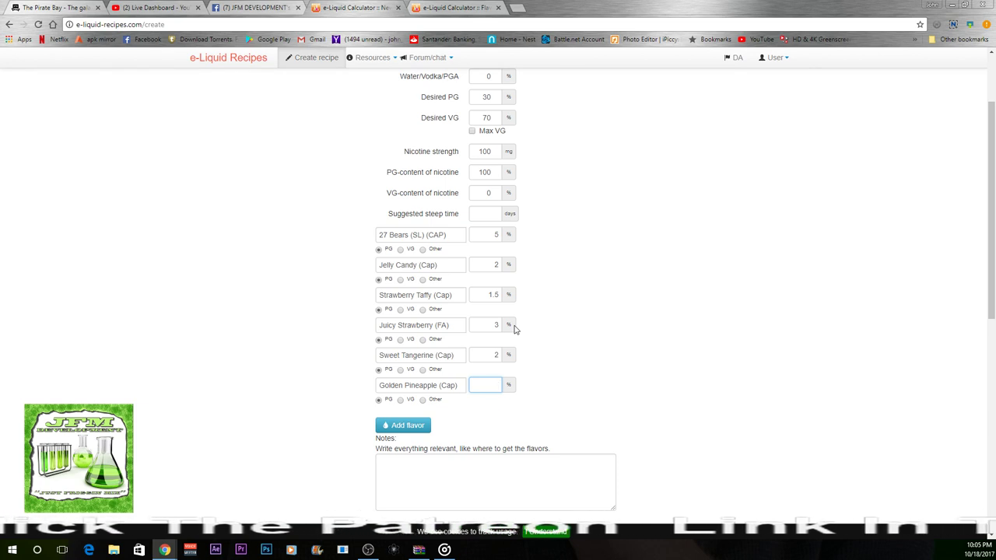
pyautogui.write('3')
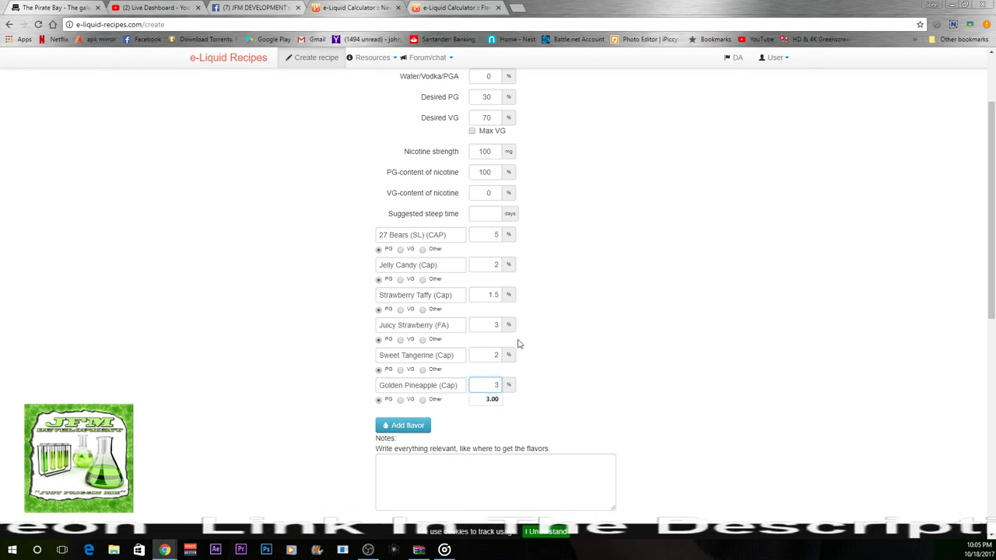
# - Add Super Sweet by Capella Flavors as the seventh flavor of the recipe at 1%
pyautogui.click(405, 425)
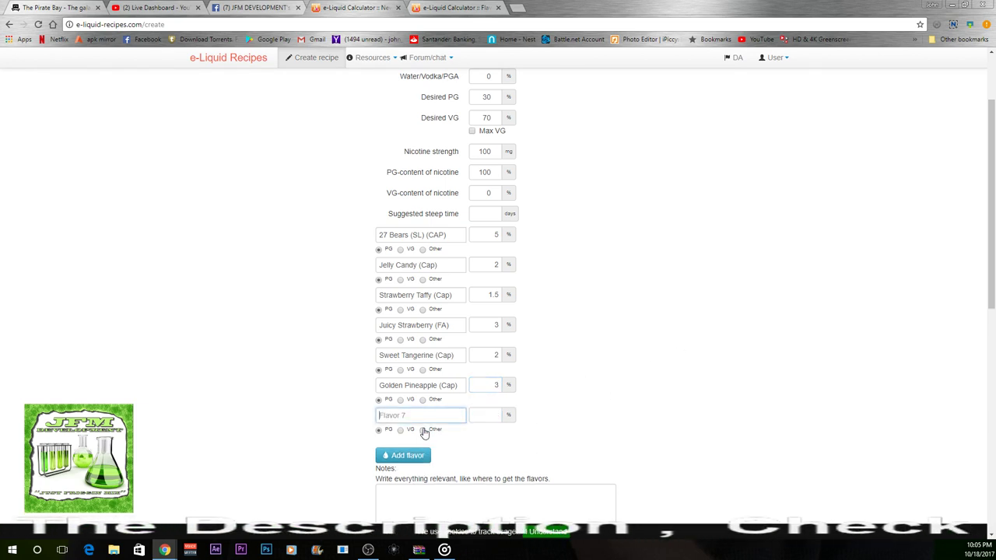
pyautogui.write('super sw')
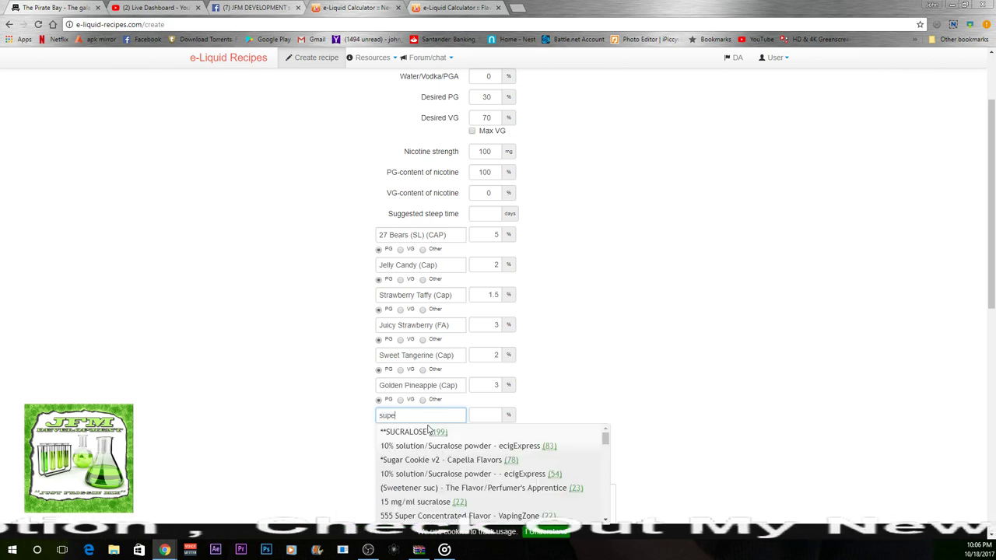
pyautogui.write('t')
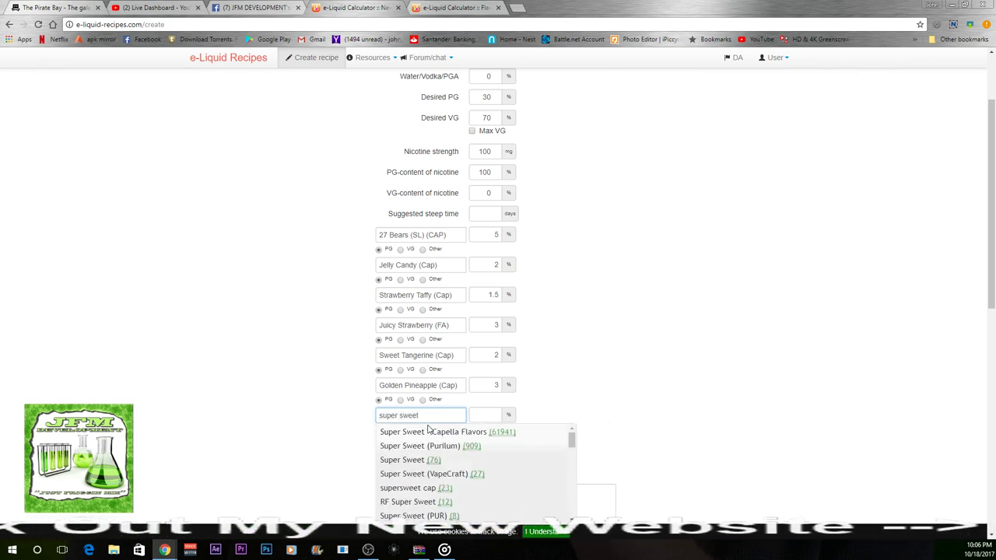
pyautogui.click(433, 433)
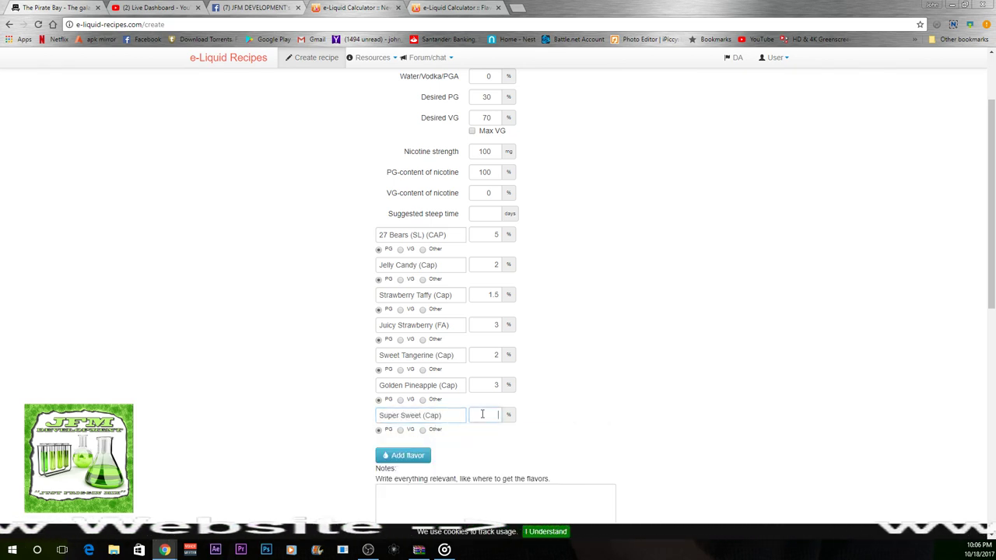
pyautogui.click(498, 410)
pyautogui.write('1')
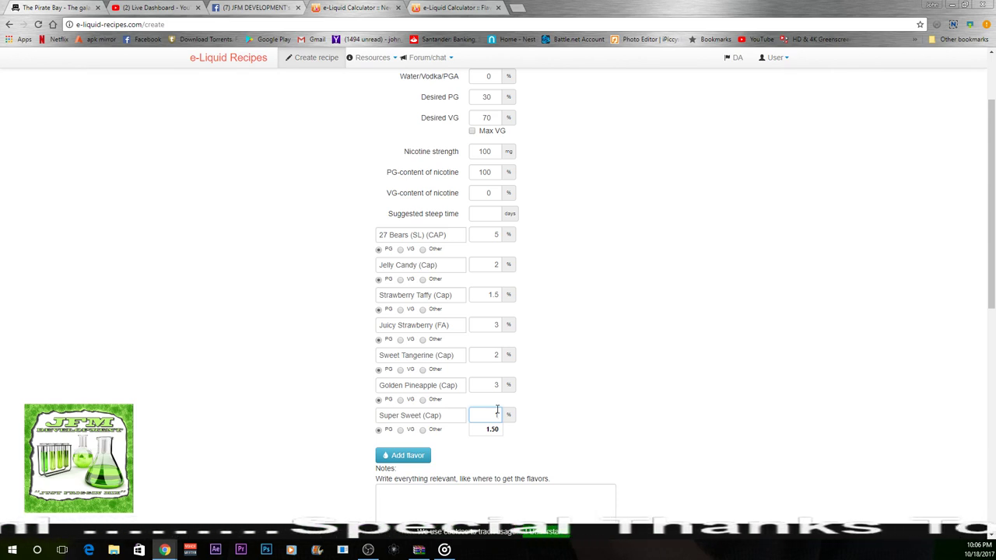
# - Add an eighth flavor with the custom name "obaoba" to the recipe at 1%
pyautogui.click(397, 456)
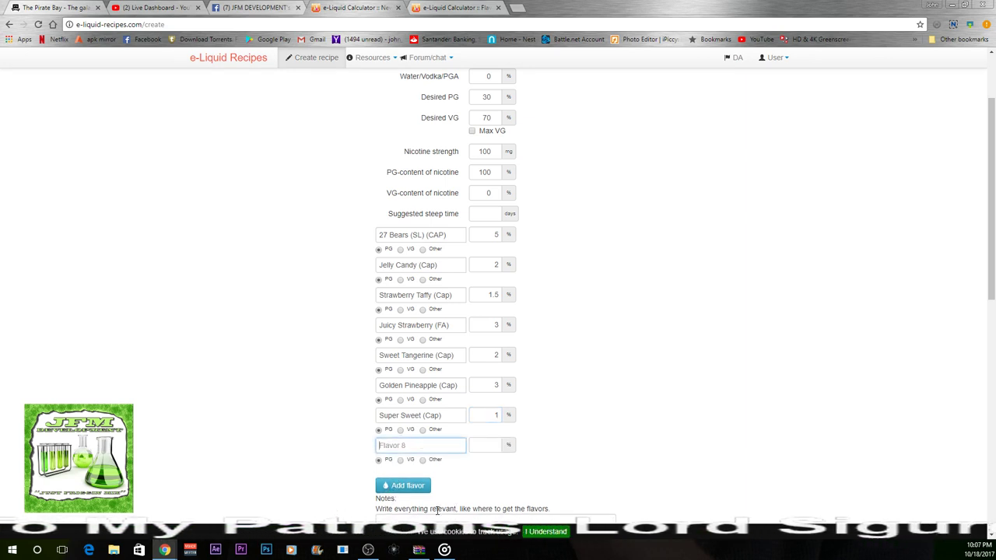
pyautogui.write('obaoba')
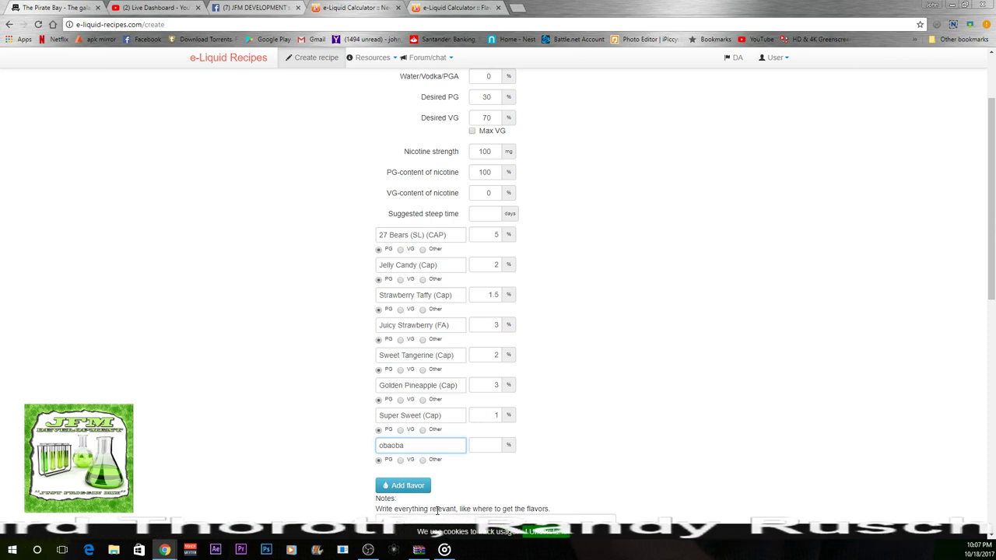
pyautogui.press('BackSpace')
pyautogui.press('BackSpace')
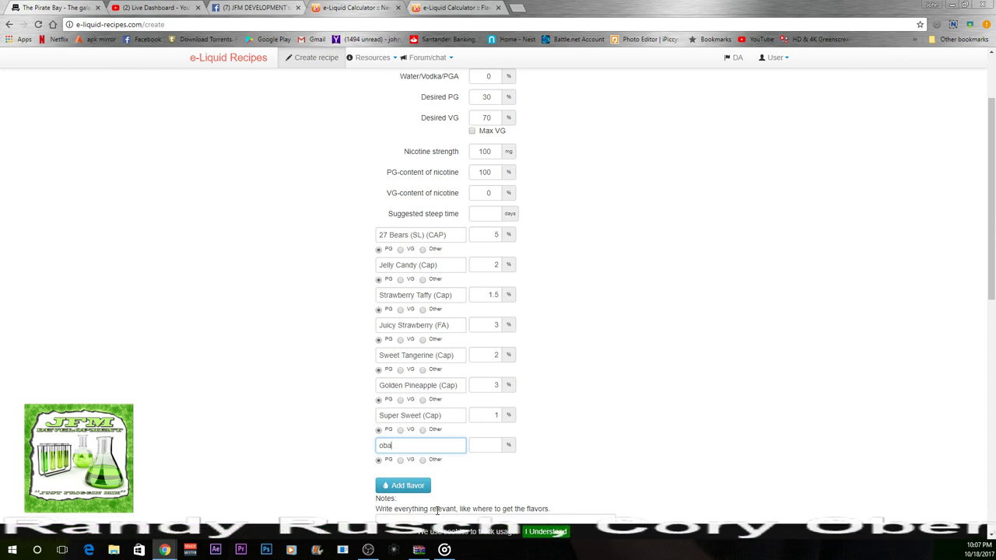
pyautogui.write('oba')
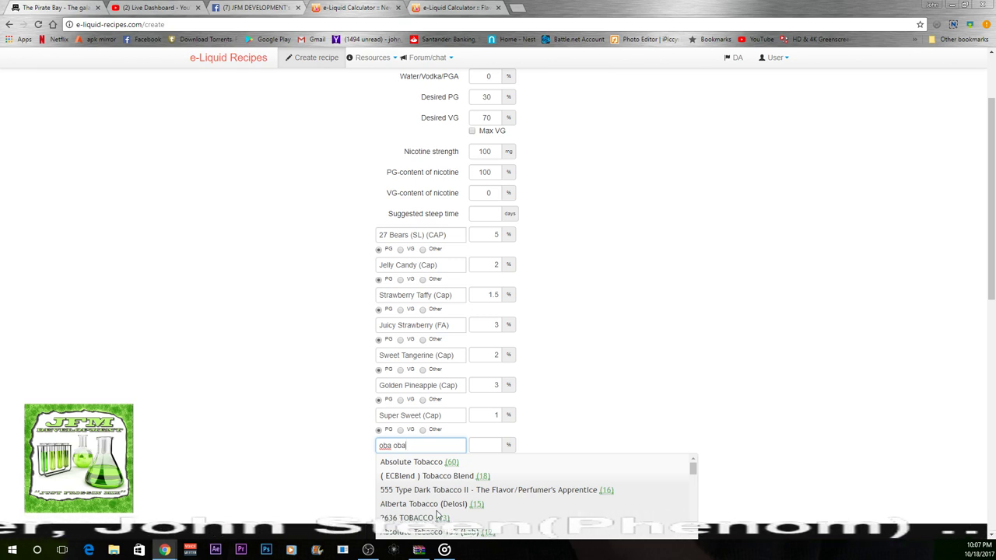
pyautogui.press('BackSpace')
pyautogui.press('BackSpace')
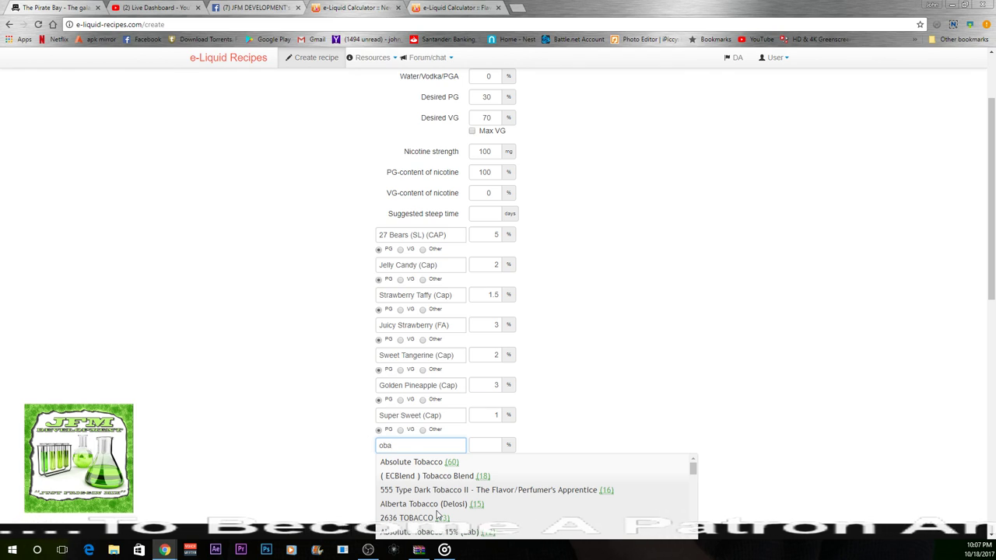
pyautogui.press('BackSpace')
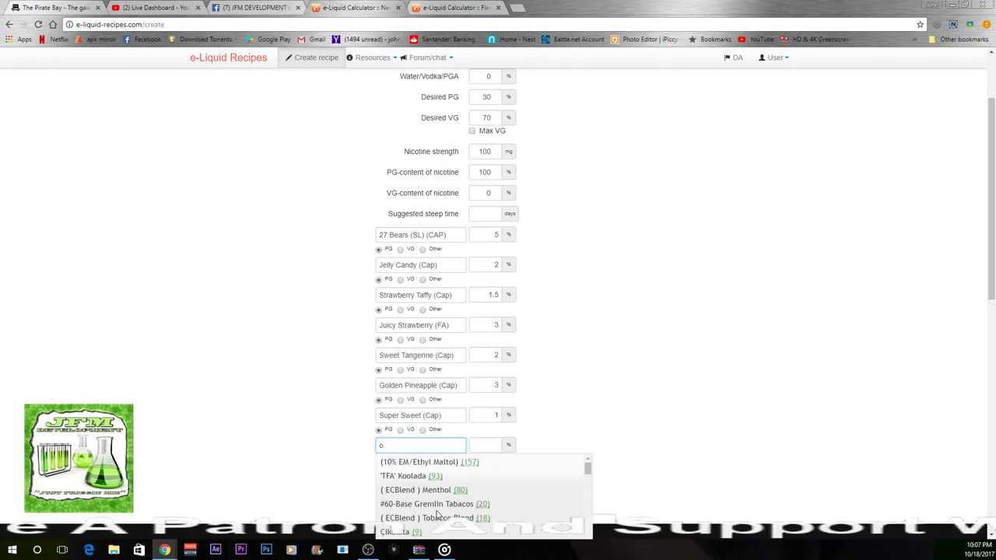
pyautogui.write('baoba')
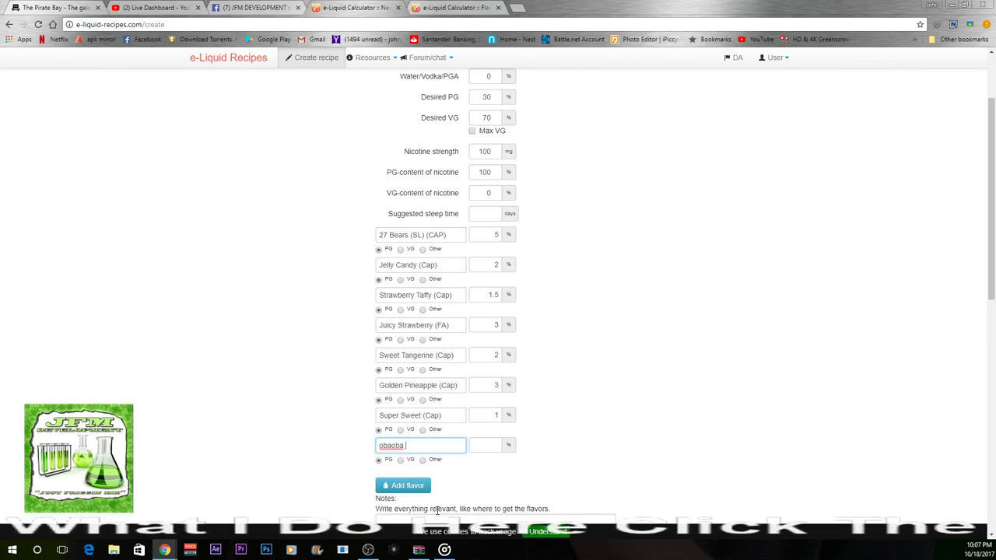
pyautogui.click(488, 447)
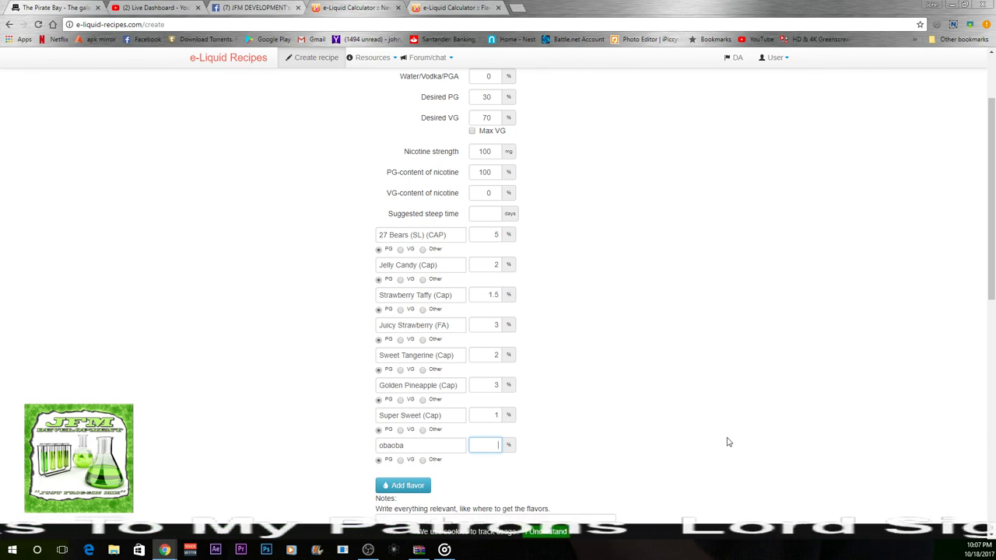
pyautogui.click(712, 366)
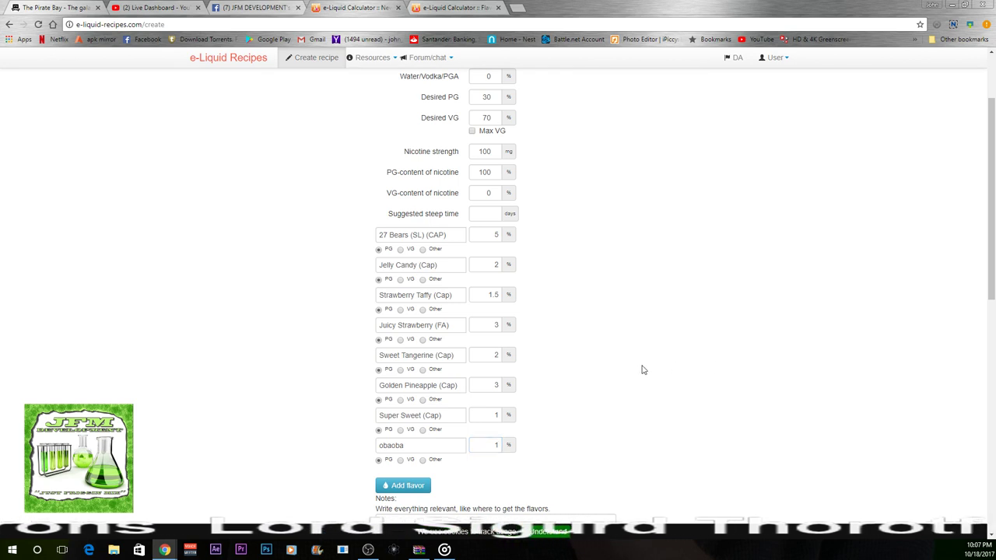
# - Review the calculated ingredient table of Strawtastic Gummy and save it as a private recipe
pyautogui.scroll(-1, 634, 374)
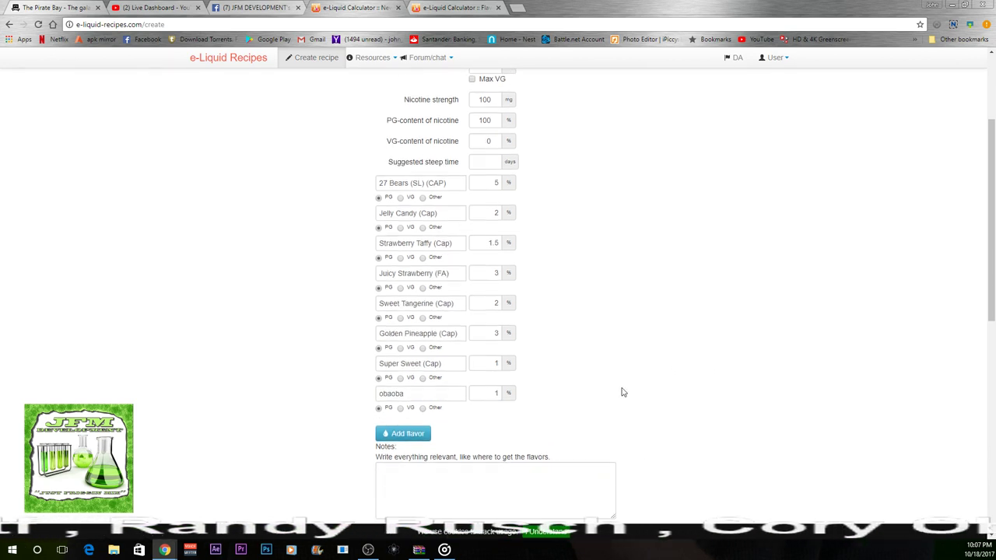
pyautogui.scroll(-3, 614, 389)
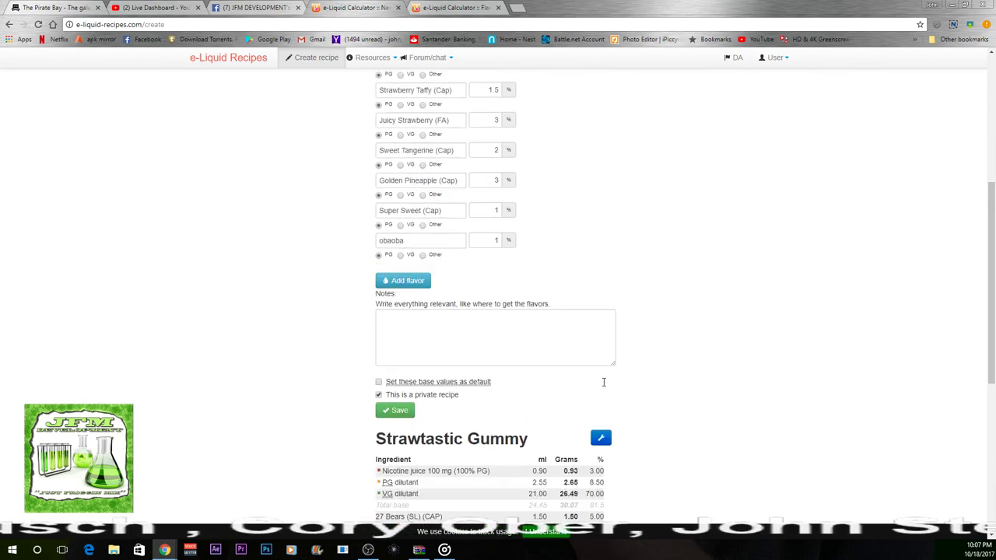
pyautogui.scroll(-5, 603, 382)
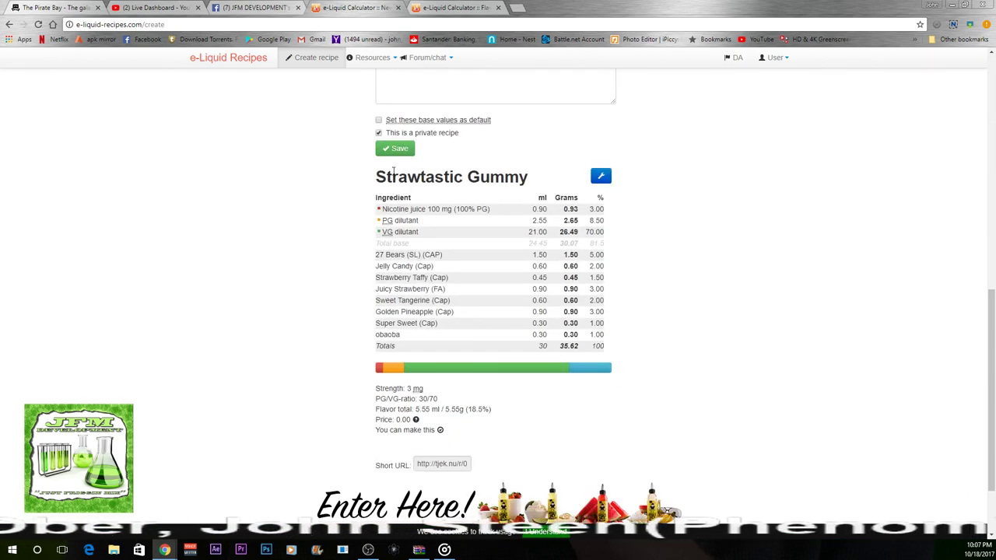
pyautogui.click(397, 148)
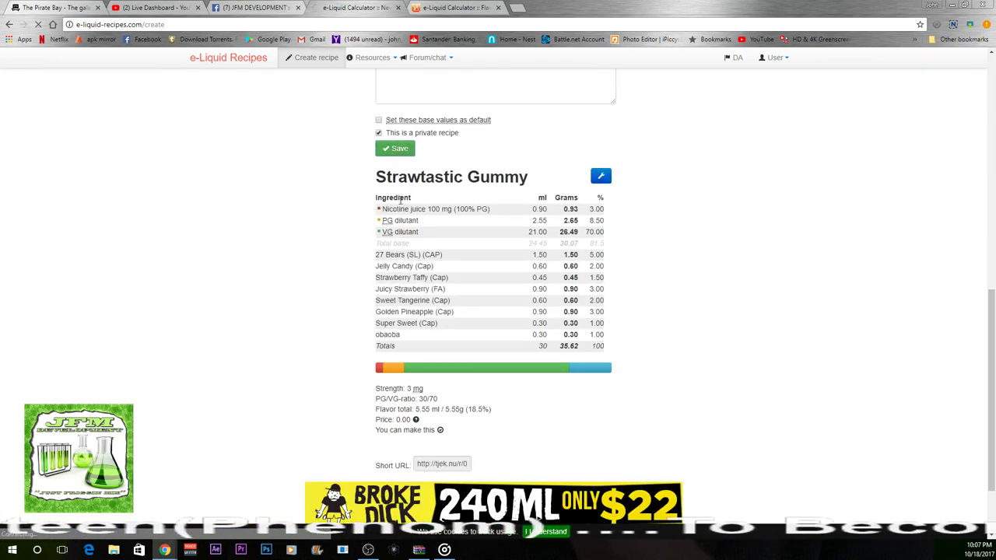